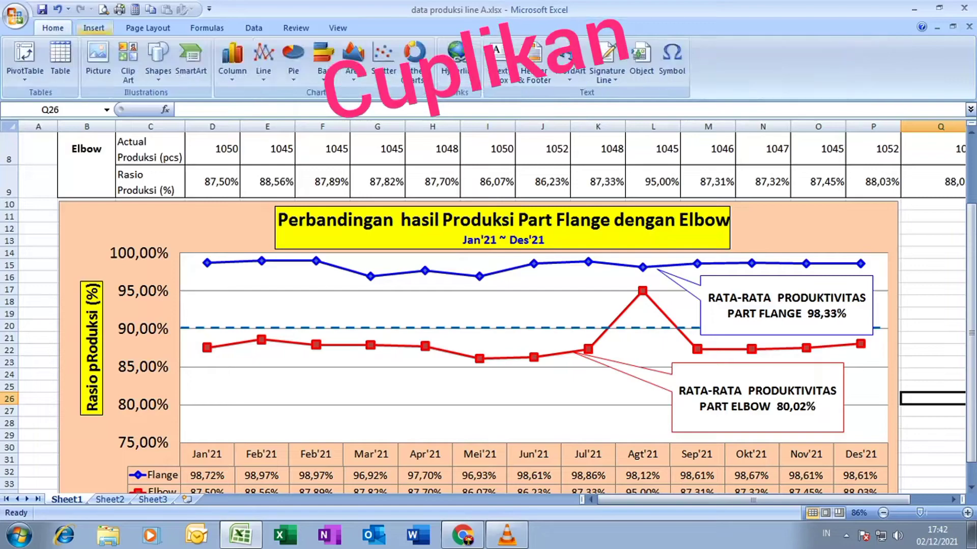
# Step: Draw an Up Arrow against the chart's vertical axis and give it a blue style
pyautogui.click(159, 61)
pyautogui.click(209, 294)
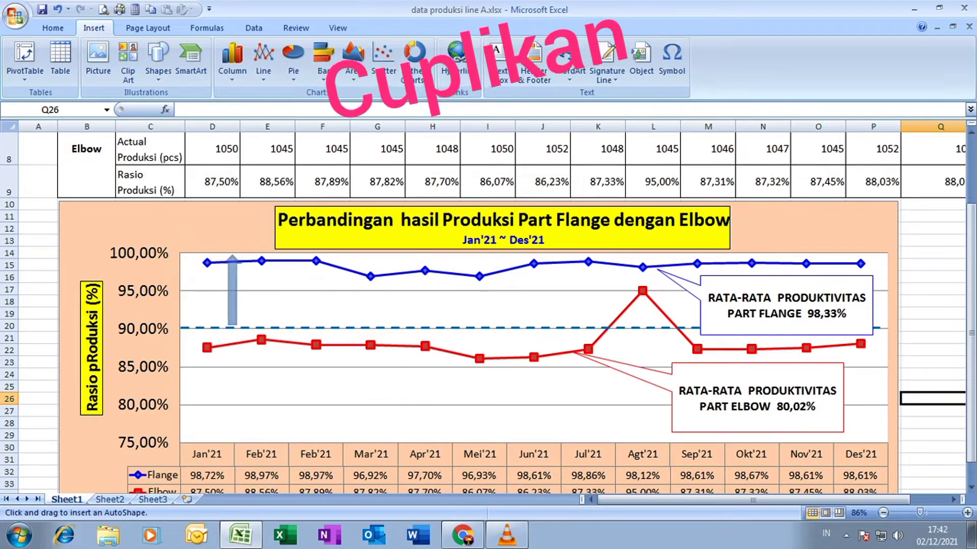
pyautogui.moveTo(236, 324); pyautogui.dragTo(252, 324)
pyautogui.moveTo(237, 290); pyautogui.dragTo(194, 290)
pyautogui.click(305, 76)
pyautogui.click(231, 218)
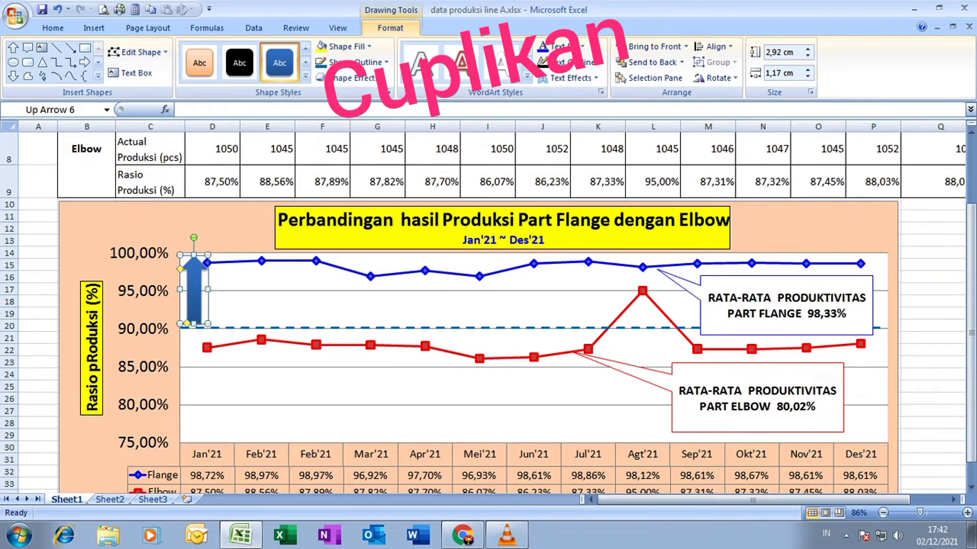
pyautogui.click(509, 407)
# Step: Add a widened 'TARGET PRODUKSI 90 % ~ 100 %' text box beside the arrow, 28 pt bold
pyautogui.click(93, 28)
pyautogui.click(501, 61)
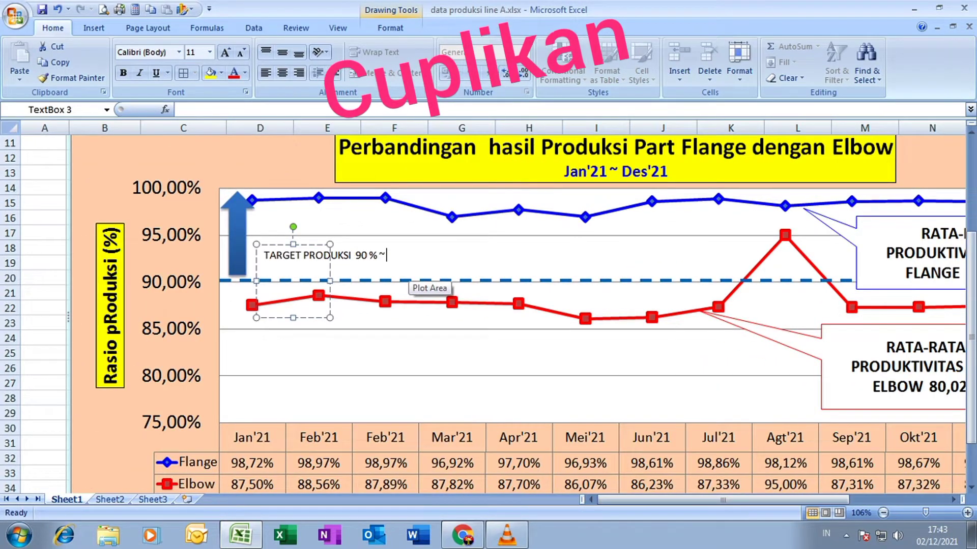
pyautogui.moveTo(330, 281); pyautogui.dragTo(450, 281)
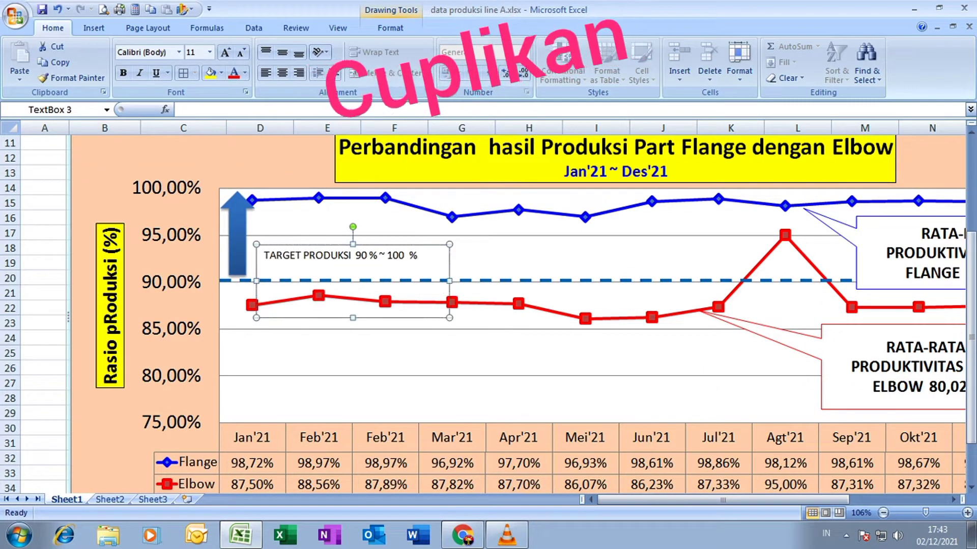
pyautogui.click(209, 52)
pyautogui.click(196, 292)
pyautogui.click(123, 72)
pyautogui.click(245, 73)
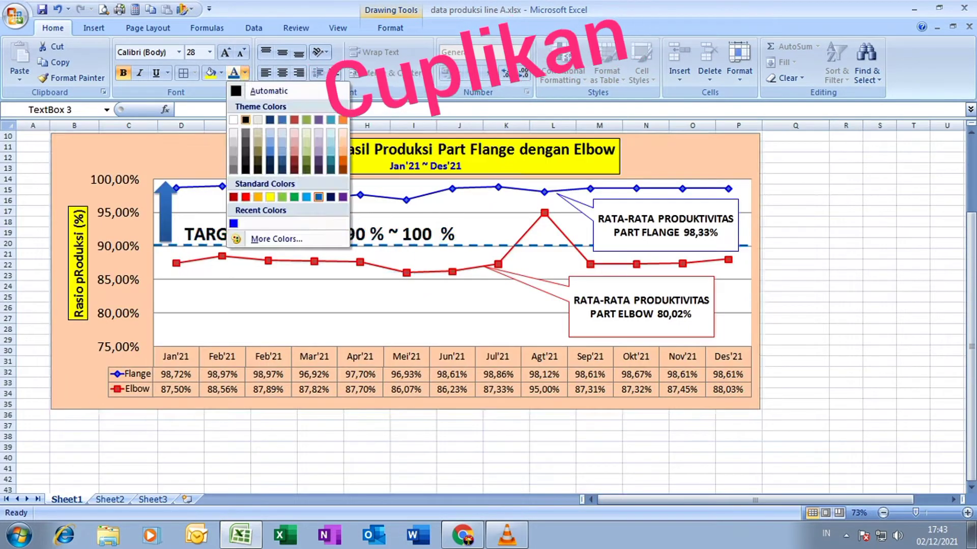
pyautogui.click(846, 319)
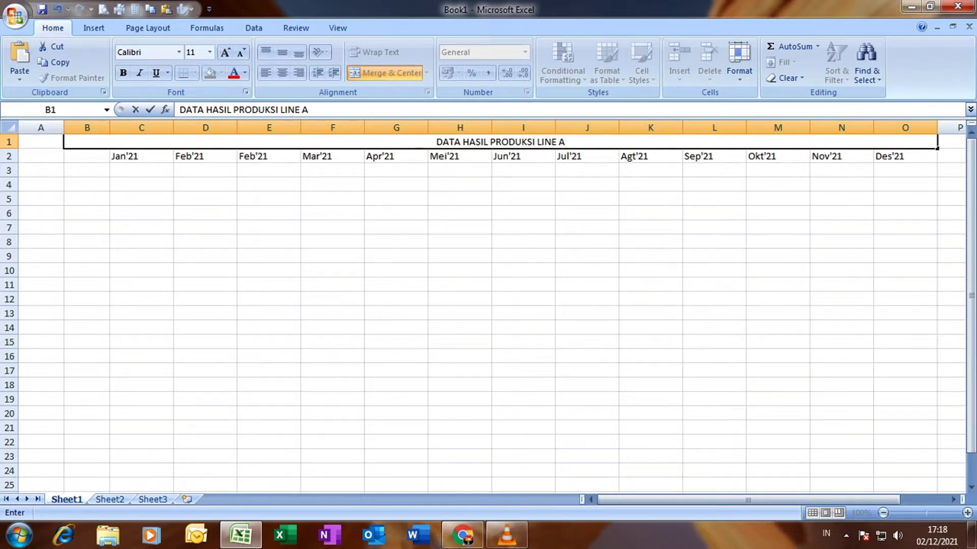
# Step: Insert a blank row above the merged title
pyautogui.click(523, 349)
pyautogui.click(498, 142)
pyautogui.click(205, 270)
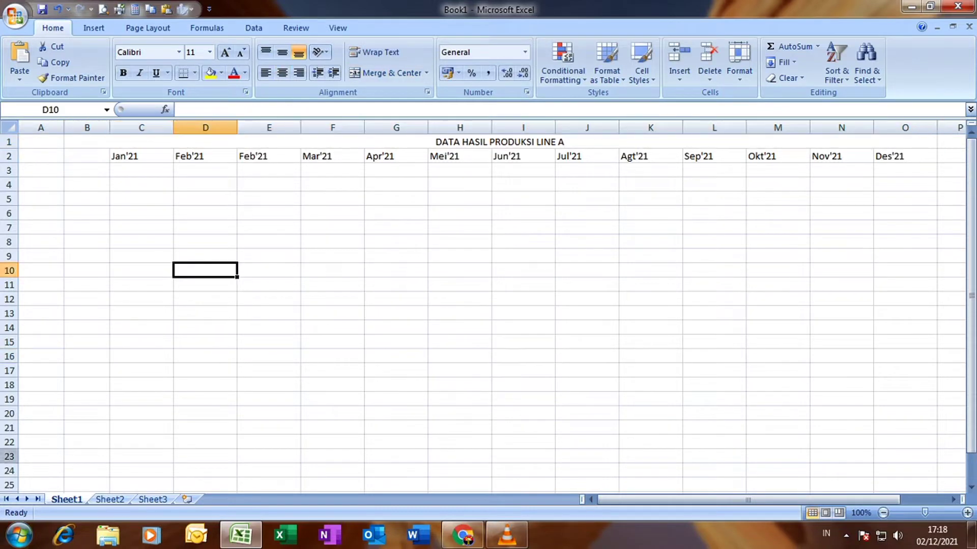
pyautogui.click(9, 142)
pyautogui.click(679, 54)
pyautogui.click(650, 284)
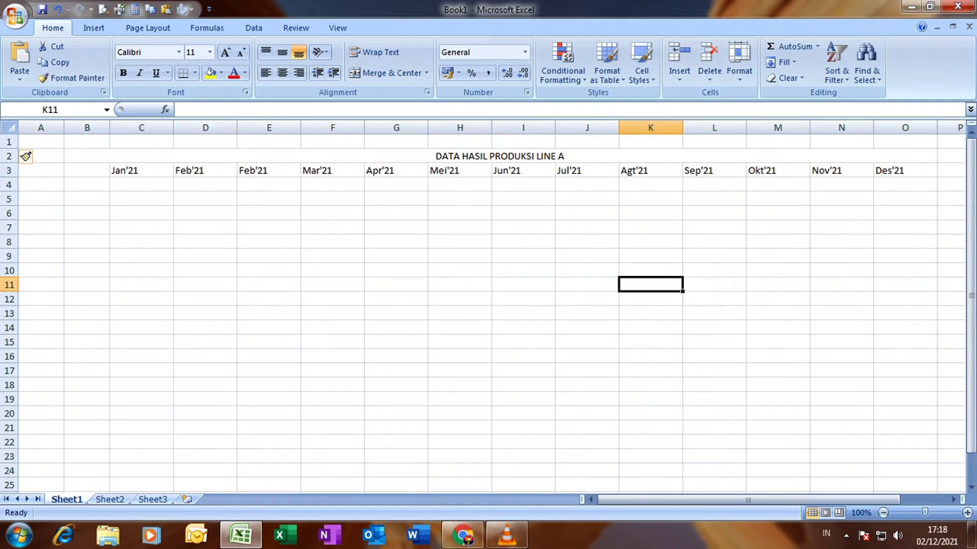
# Step: Widen column B and list 'Nama Part', 'Flange' and 'Elbow' down it
pyautogui.moveTo(109, 127); pyautogui.dragTo(131, 127)
pyautogui.click(97, 170)
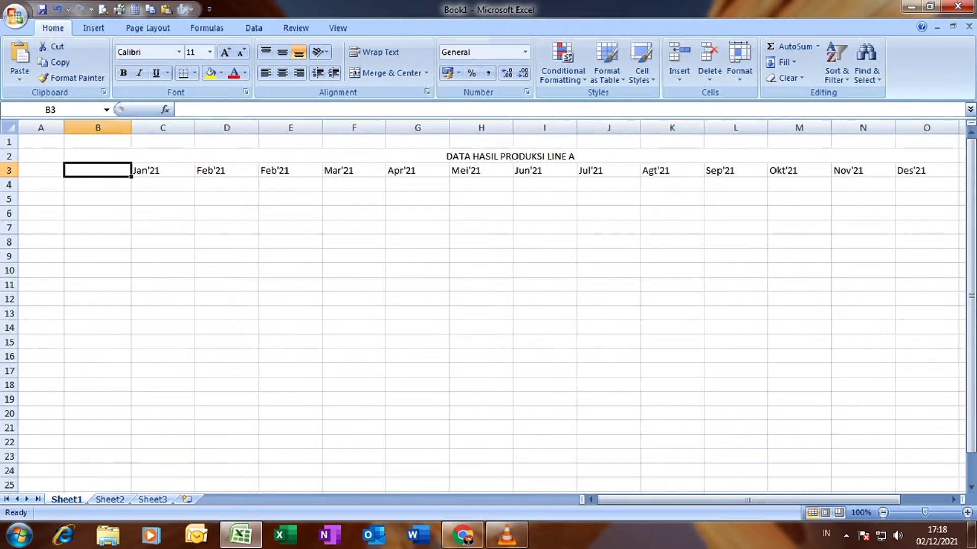
pyautogui.write('nA')
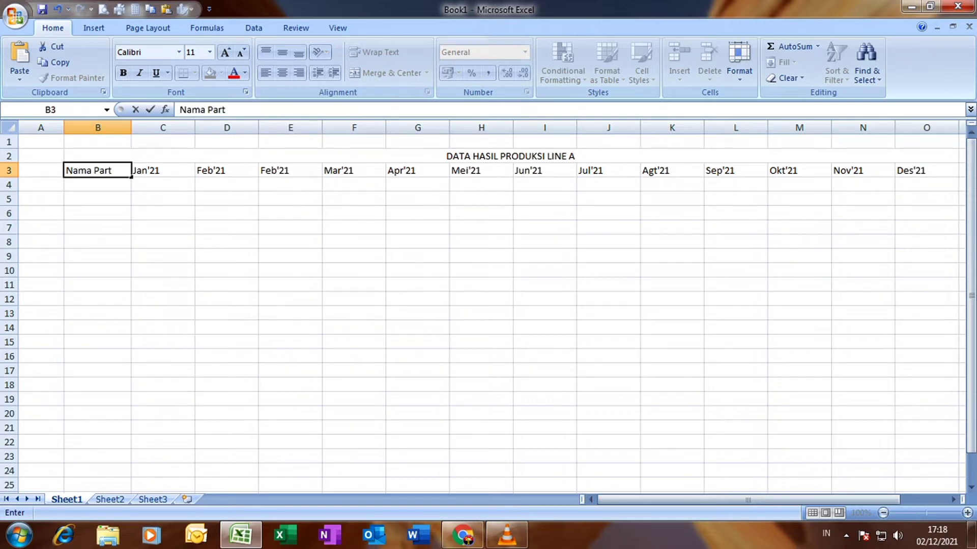
pyautogui.click(417, 356)
pyautogui.click(98, 184)
pyautogui.write('Flange')
pyautogui.press('Return')
pyautogui.write('Elbow')
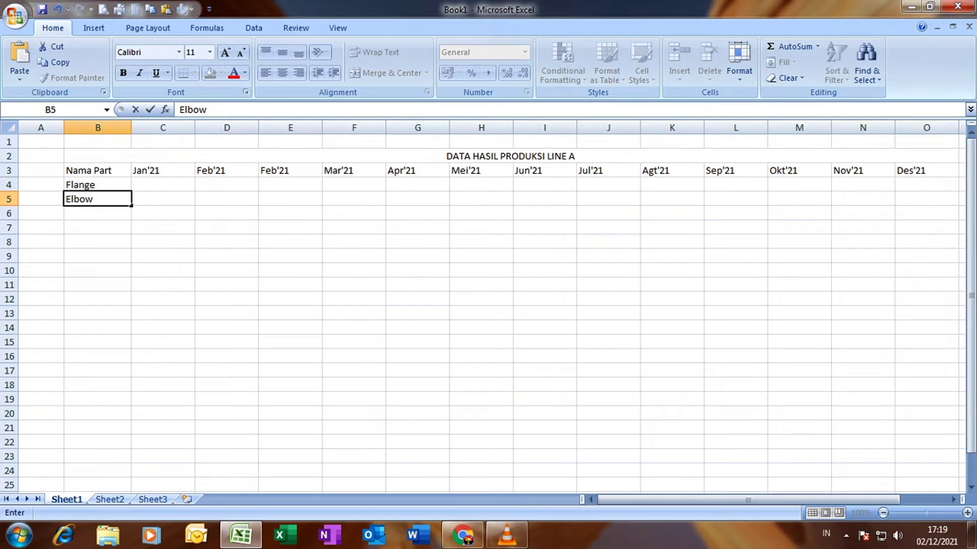
pyautogui.click(290, 299)
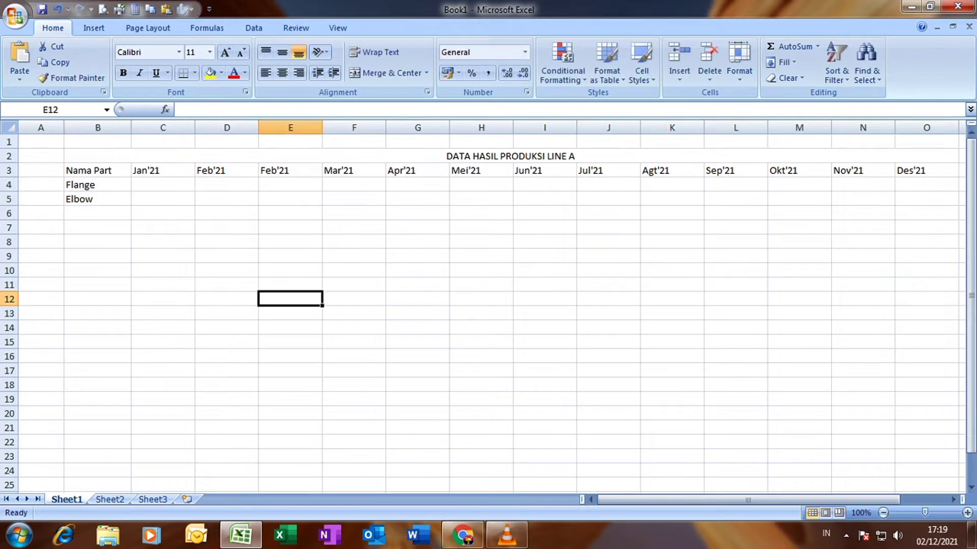
# Step: Insert a blank column C before the months and re-enter 'Elbow' in the part list
pyautogui.click(162, 127)
pyautogui.click(679, 61)
pyautogui.click(485, 370)
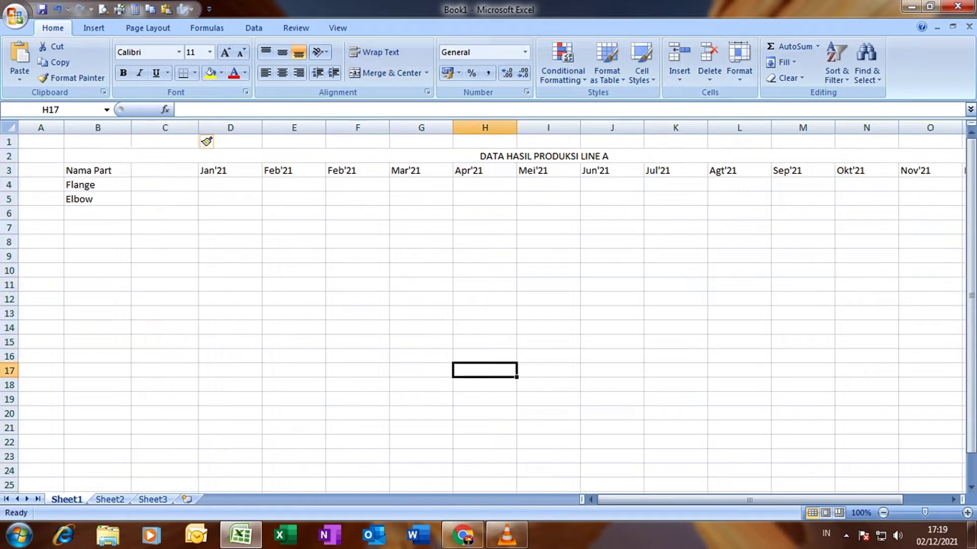
pyautogui.click(164, 170)
pyautogui.click(485, 298)
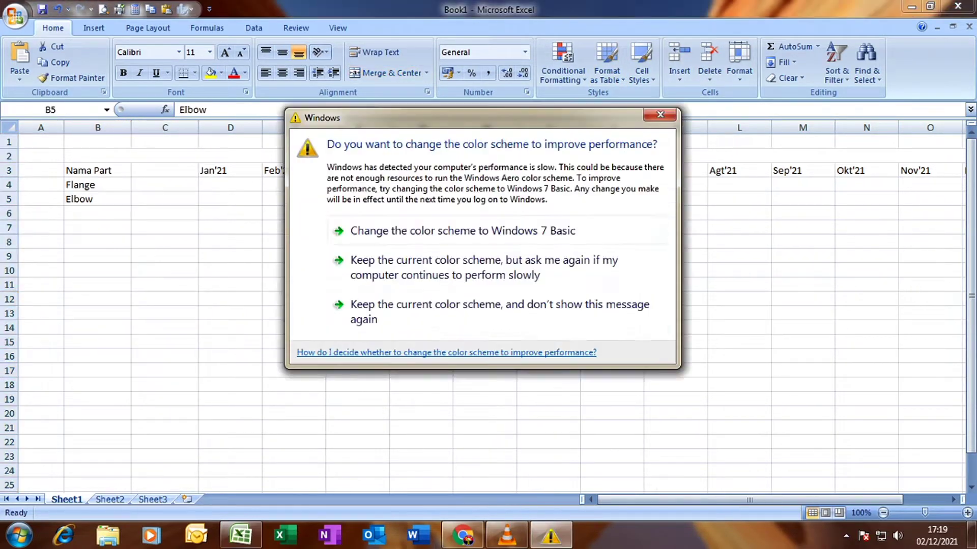
pyautogui.click(97, 198)
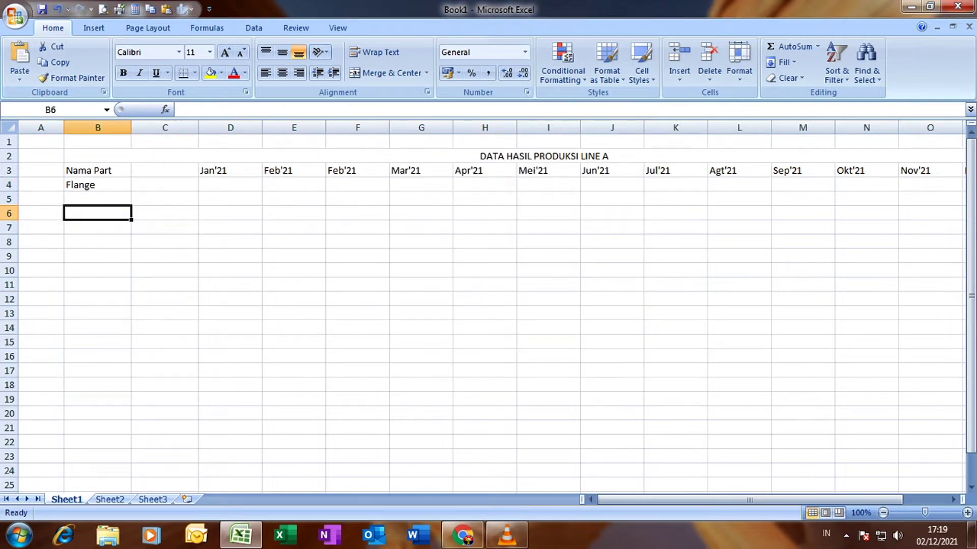
pyautogui.write('Elbow')
pyautogui.click(421, 356)
# Step: Type the 'Kondisi' header in C3 and start the 'Target Produksi' label below it
pyautogui.click(164, 170)
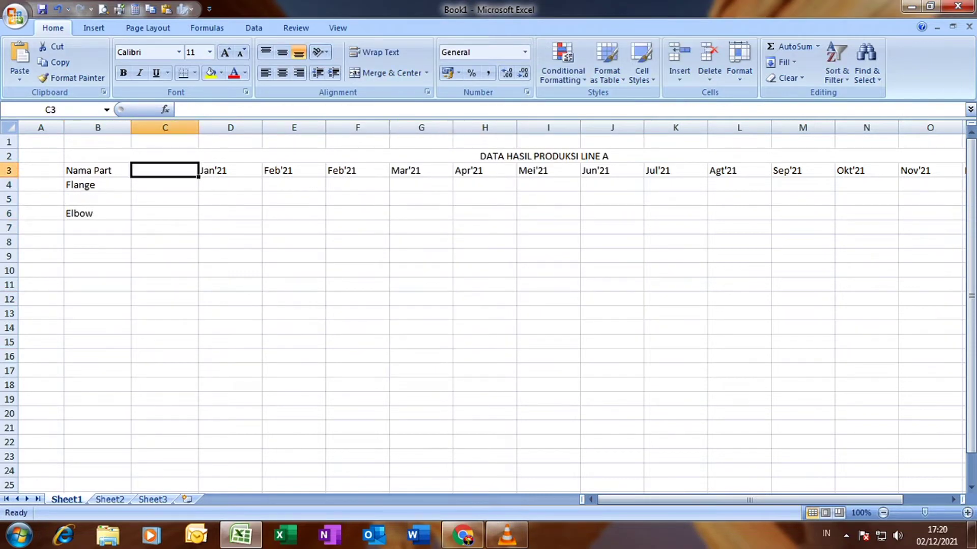
pyautogui.write('Kondisi')
pyautogui.press('Return')
pyautogui.write('Plan')
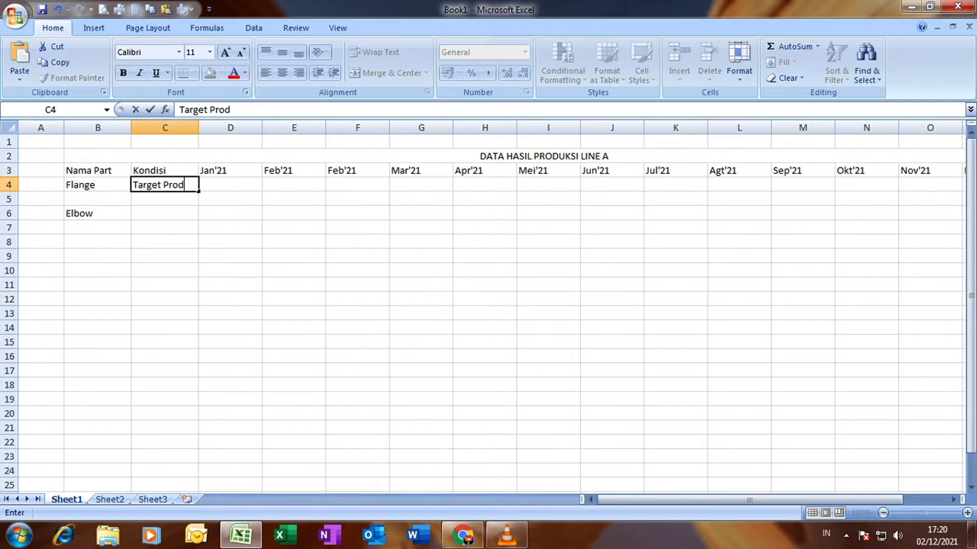
pyautogui.write('uksi')
# Step: Add 'Target Produksi' and 'Actual Produksi' under Kondisi, fitting column C to them
pyautogui.click(421, 269)
pyautogui.click(164, 127)
pyautogui.doubleClick(198, 127)
pyautogui.click(171, 199)
pyautogui.write('Actual Pro')
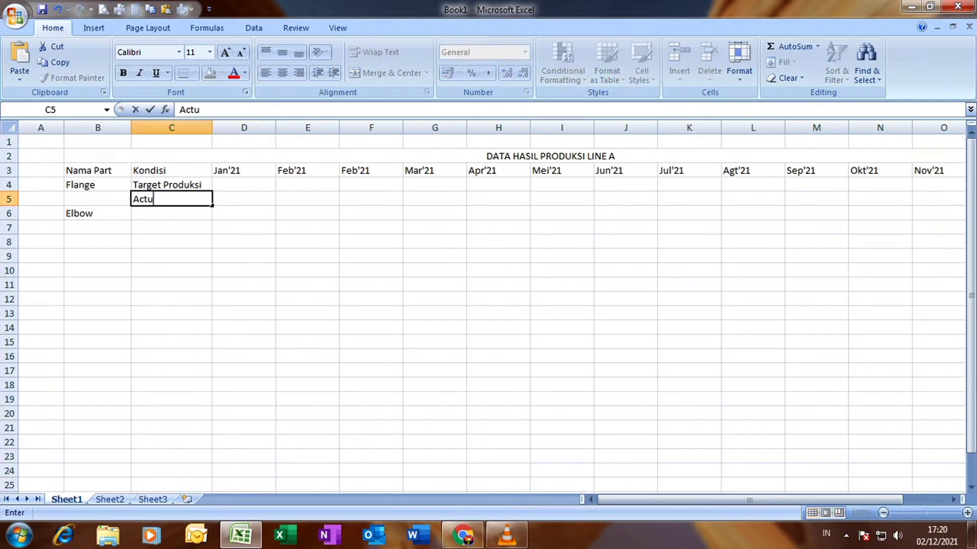
pyautogui.write('duksi')
pyautogui.click(561, 356)
# Step: Merge and centre Flange over two rows and copy the two labels to C6:C7 for Elbow
pyautogui.moveTo(96, 184); pyautogui.dragTo(97, 199)
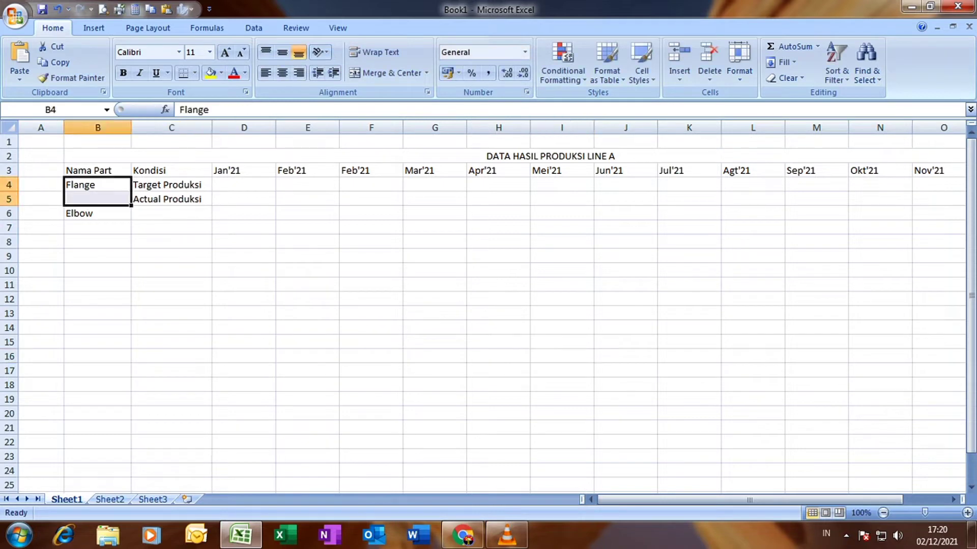
pyautogui.scroll(5, 356, 255)
pyautogui.click(387, 73)
pyautogui.click(596, 381)
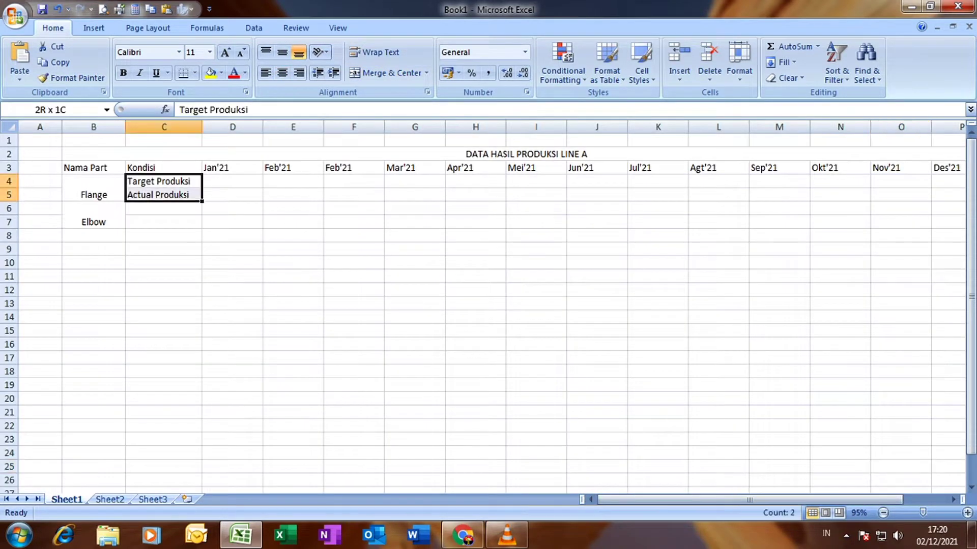
pyautogui.hotkey('ctrl', 'c')
pyautogui.click(164, 208)
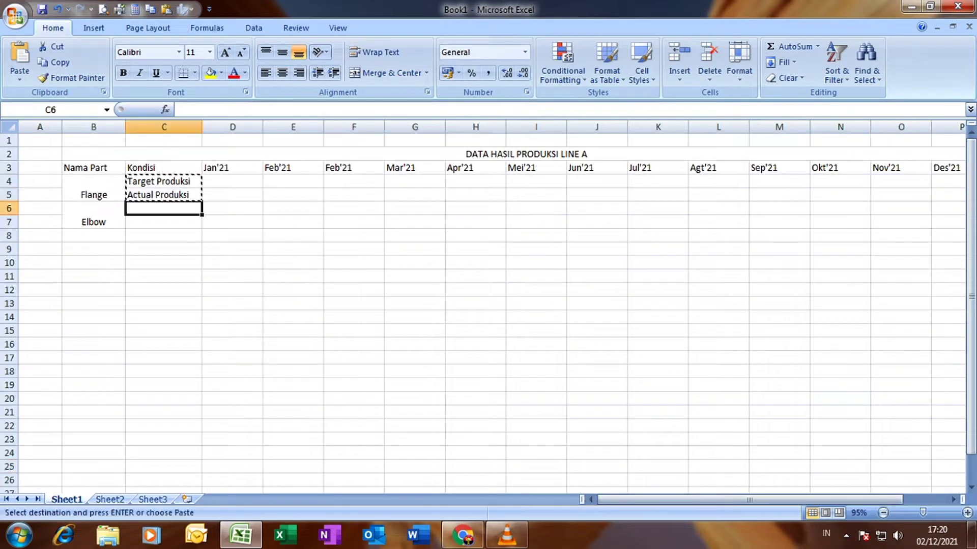
pyautogui.press('Return')
pyautogui.click(354, 262)
# Step: Apply All Borders to B3:P7 and centre the Nama Part and Kondisi headers
pyautogui.moveTo(93, 167); pyautogui.dragTo(949, 222)
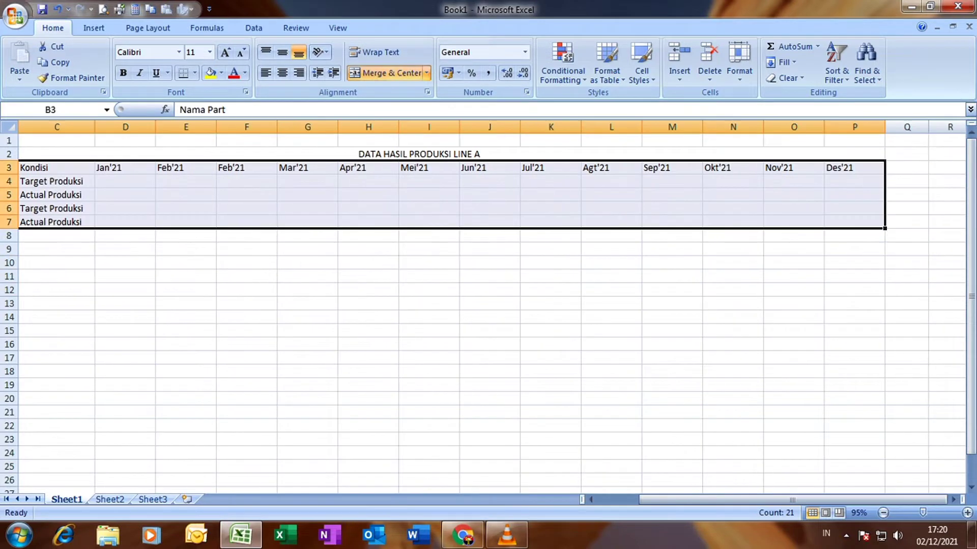
pyautogui.click(195, 73)
pyautogui.click(239, 187)
pyautogui.click(475, 317)
pyautogui.click(164, 167)
pyautogui.click(282, 73)
pyautogui.click(93, 167)
pyautogui.click(282, 73)
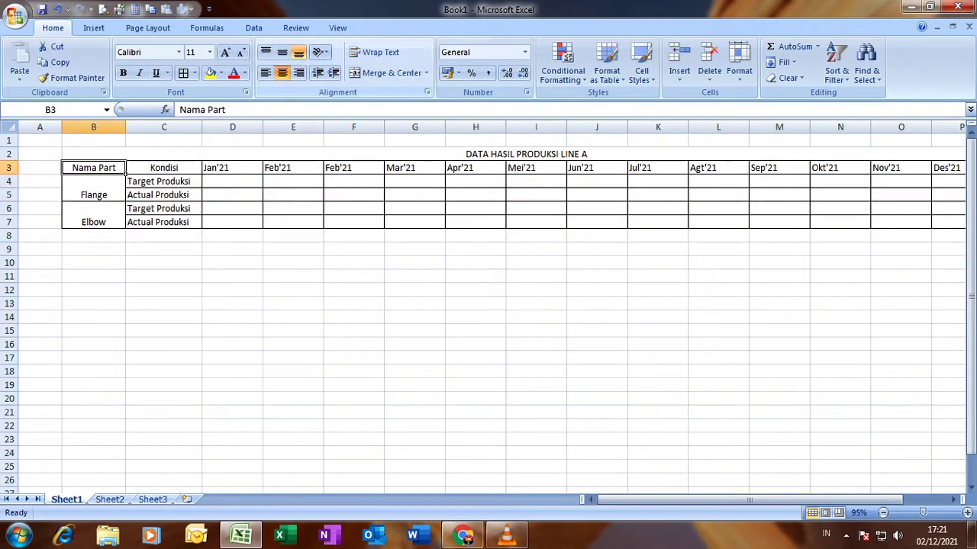
pyautogui.click(526, 153)
pyautogui.click(209, 52)
# Step: Set the title to 24 pt and change the row height of rows 3–7
pyautogui.click(192, 190)
pyautogui.moveTo(9, 182); pyautogui.dragTo(9, 237)
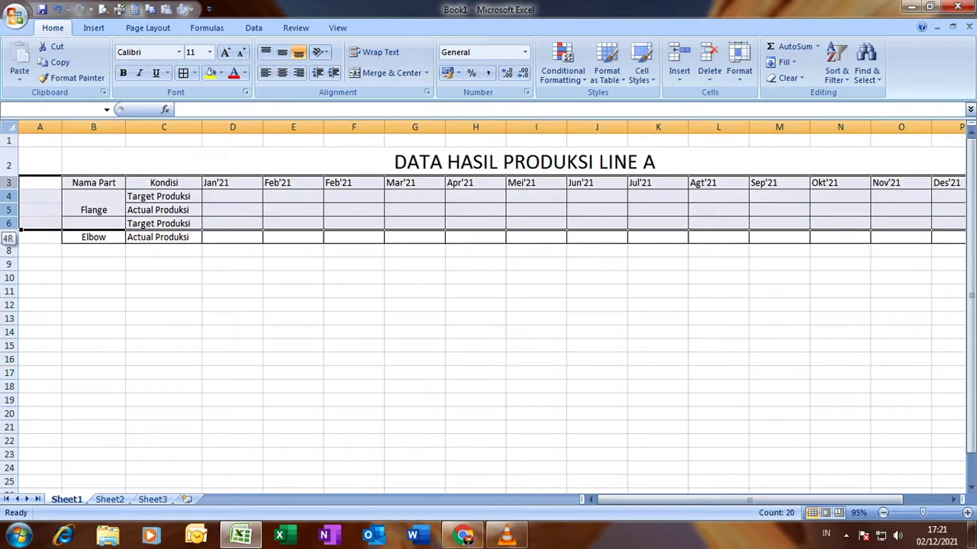
pyautogui.rightClick(9, 206)
pyautogui.click(36, 345)
pyautogui.write('5')
pyautogui.press('Return')
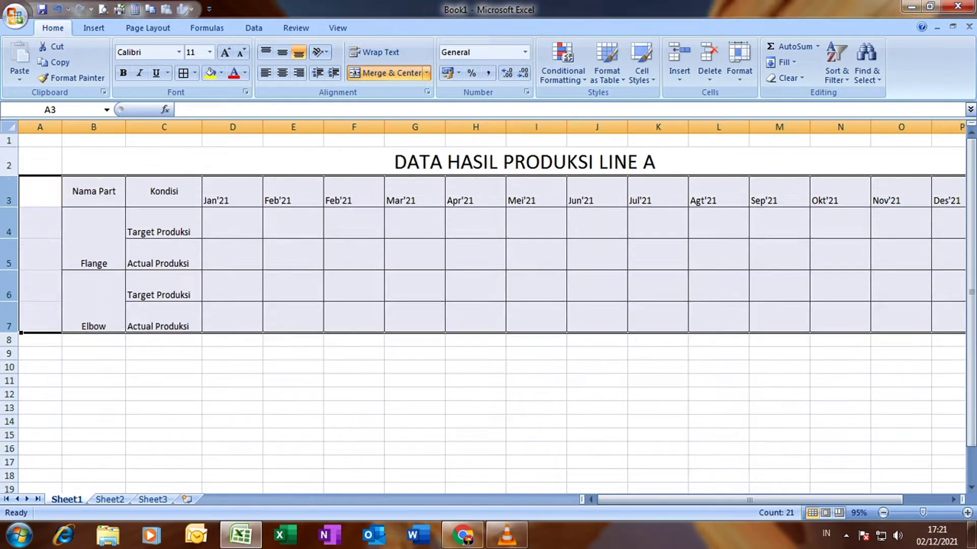
# Step: Centre the table text vertically at 14 pt and wrap the Kondisi labels onto two lines
pyautogui.click(282, 52)
pyautogui.click(209, 52)
pyautogui.click(192, 128)
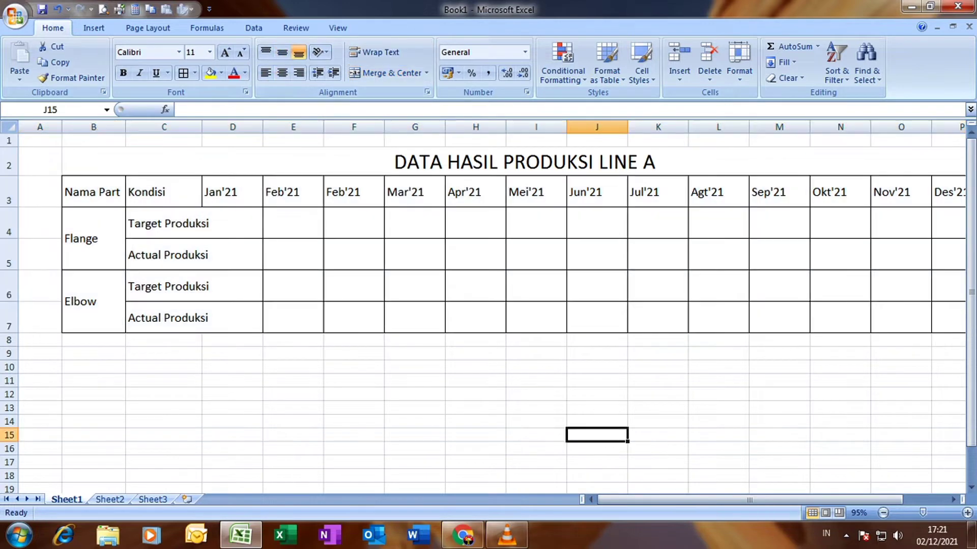
pyautogui.click(163, 223)
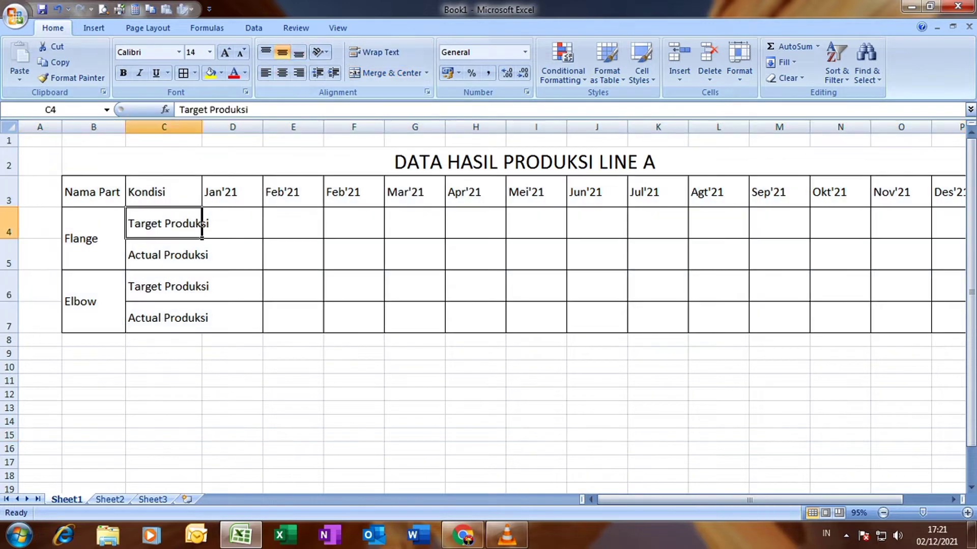
pyautogui.click(373, 52)
pyautogui.click(163, 254)
pyautogui.click(374, 52)
pyautogui.click(162, 286)
pyautogui.click(374, 52)
pyautogui.click(163, 318)
pyautogui.click(374, 52)
pyautogui.click(354, 367)
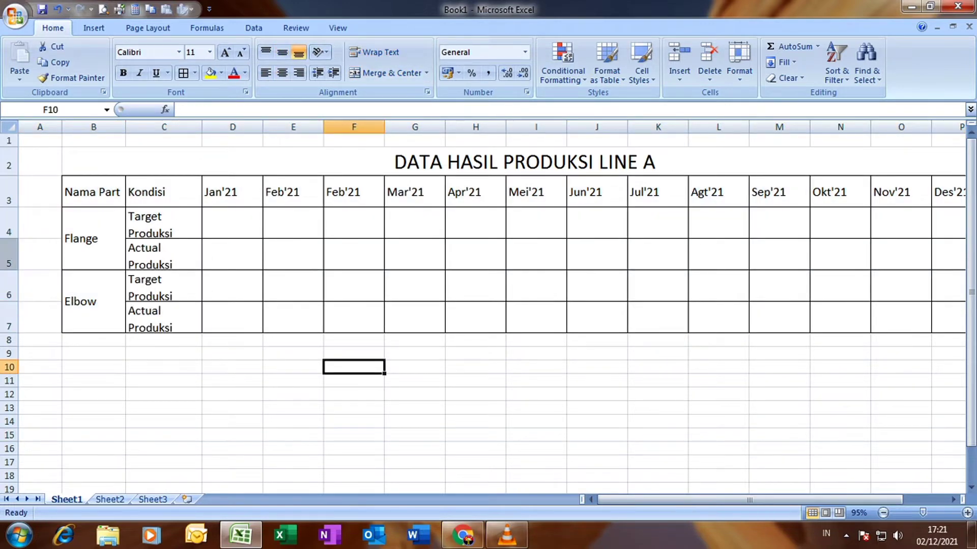
# Step: Make C4 read 'Target Produksi (pcs)' and set rows 4–7 to height 40
pyautogui.click(233, 223)
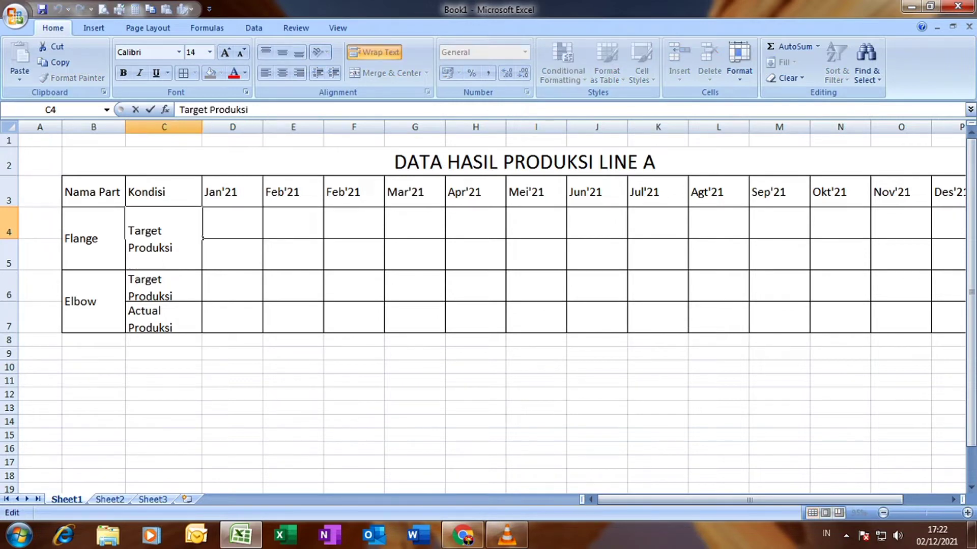
pyautogui.write(')')
pyautogui.click(354, 380)
pyautogui.moveTo(8, 232); pyautogui.dragTo(8, 325)
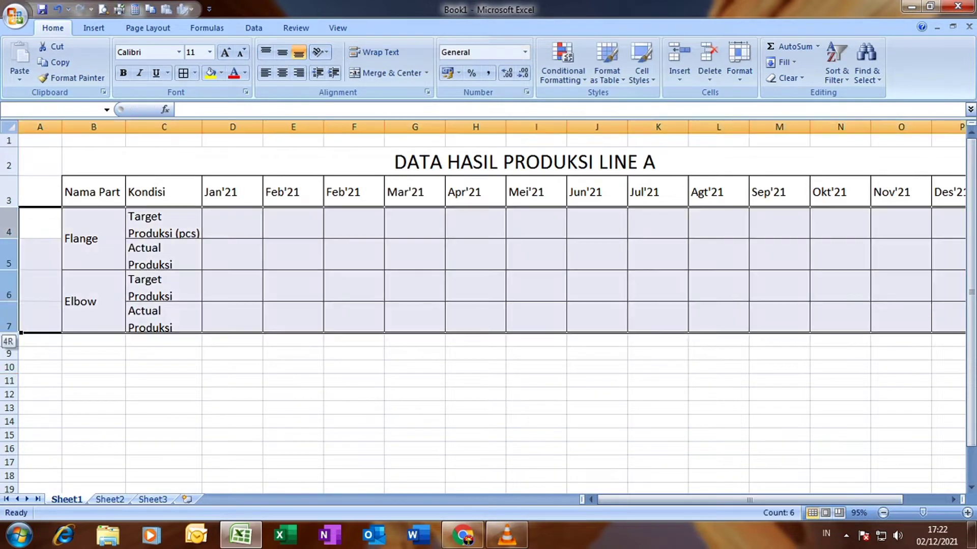
pyautogui.rightClick(9, 311)
pyautogui.click(59, 454)
pyautogui.write('40')
pyautogui.press('Return')
# Step: Bold the row 3 header labels
pyautogui.moveTo(93, 191); pyautogui.dragTo(962, 192)
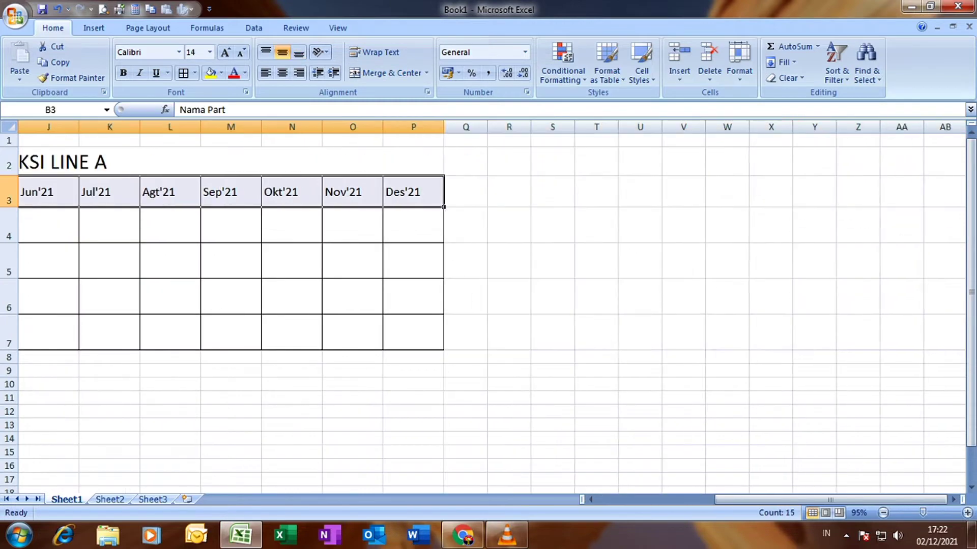
pyautogui.hotkey('ctrl', 'b')
pyautogui.click(658, 452)
pyautogui.scroll(2, 489, 306)
pyautogui.scroll(3, 489, 305)
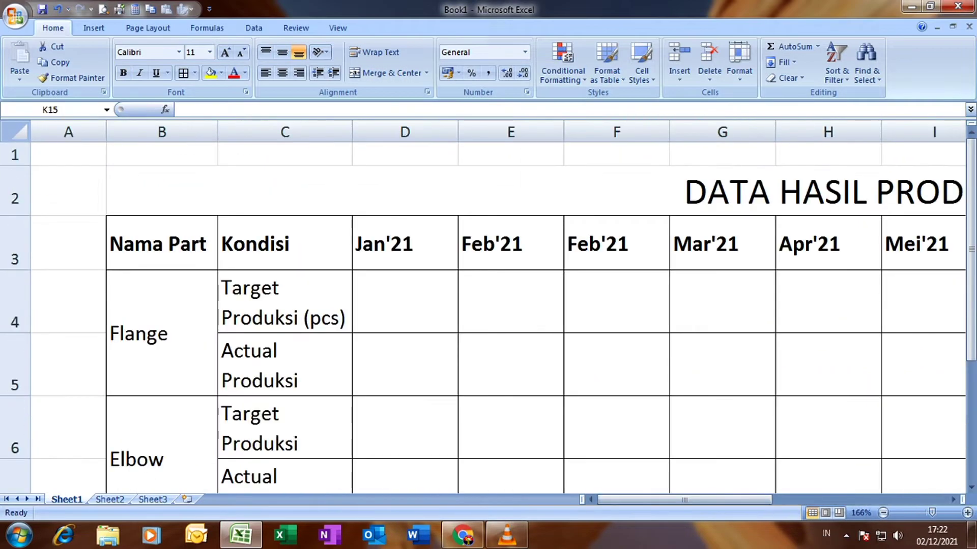
# Step: Enter Flange's monthly targets 7800–7990 and add a bordered blank row below the Elbow rows
pyautogui.doubleClick(305, 381)
pyautogui.write('(pcs')
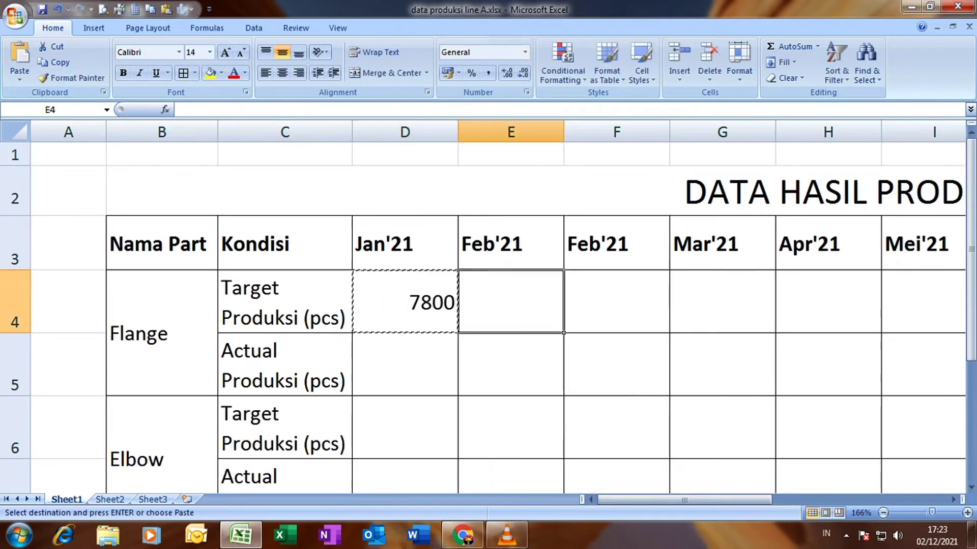
pyautogui.write('7800\t7800\t7960\t7900\t7980\t7890\t7890\t7990\t7900')
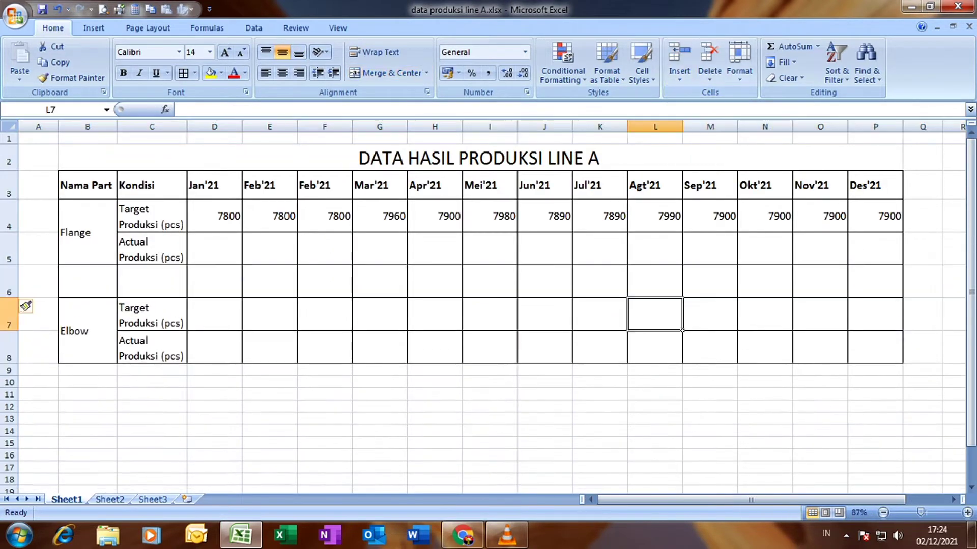
pyautogui.click(8, 351)
pyautogui.click(8, 370)
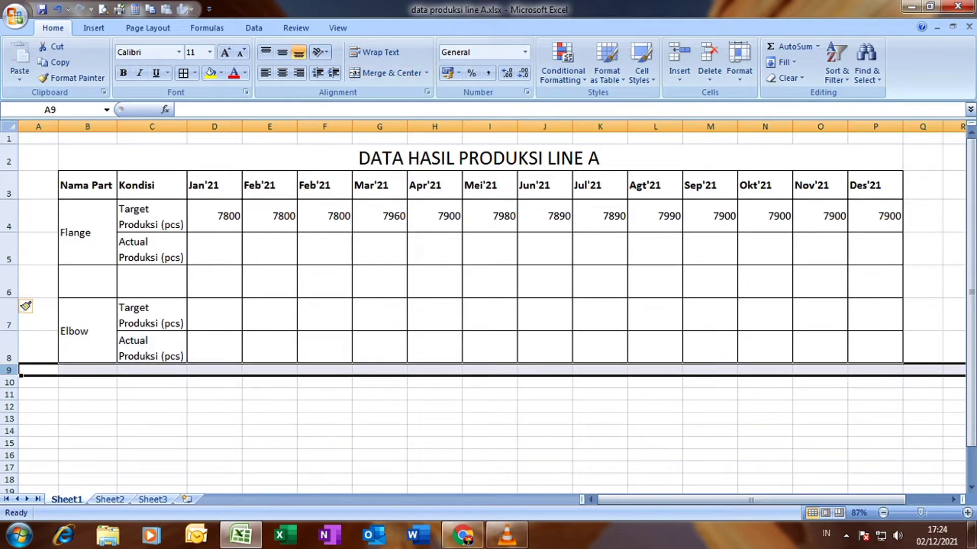
pyautogui.click(679, 56)
pyautogui.moveTo(88, 382); pyautogui.dragTo(875, 382)
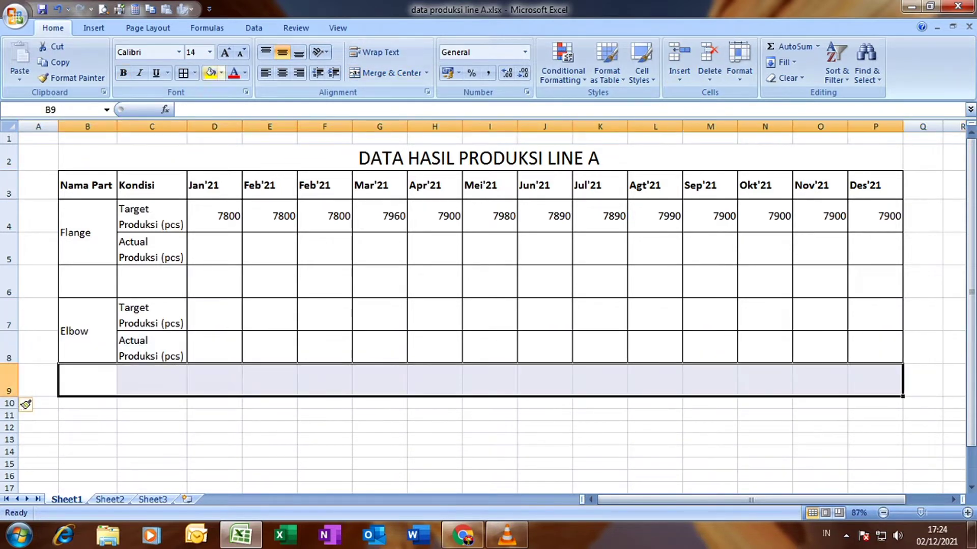
pyautogui.click(183, 73)
pyautogui.click(324, 282)
pyautogui.moveTo(88, 229); pyautogui.dragTo(88, 281)
# Step: Merge Flange and Elbow each across three rows and make both labels bold
pyautogui.click(387, 73)
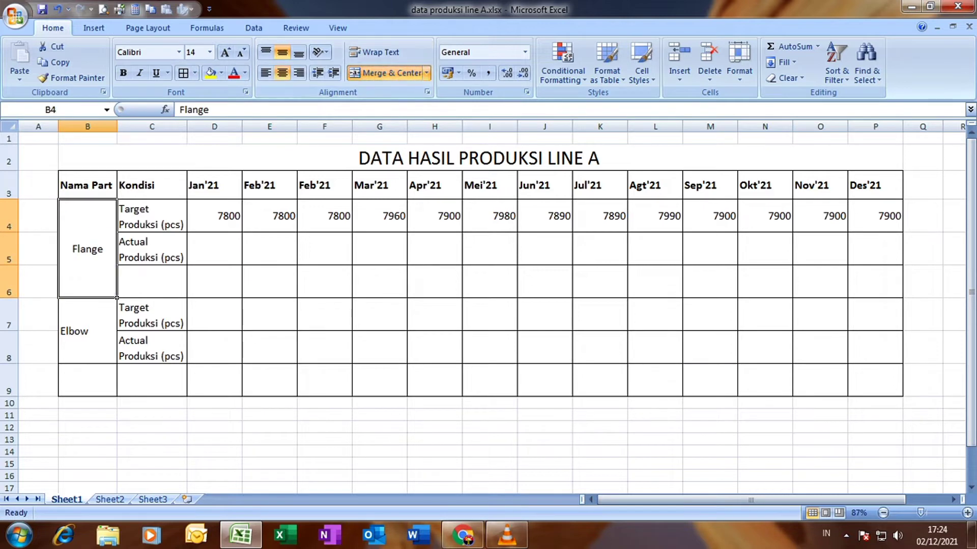
pyautogui.moveTo(88, 316); pyautogui.dragTo(88, 382)
pyautogui.click(387, 73)
pyautogui.moveTo(88, 249); pyautogui.dragTo(88, 381)
pyautogui.click(123, 72)
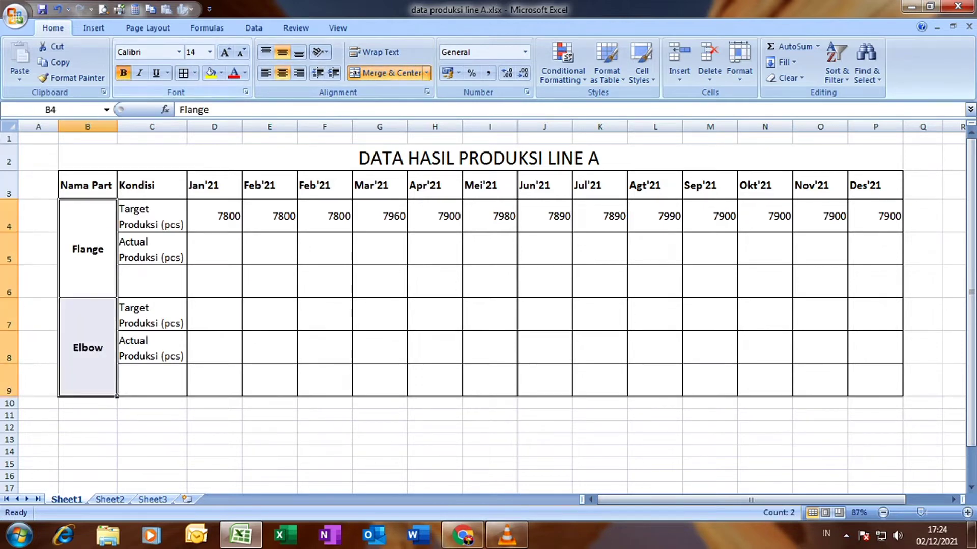
pyautogui.click(489, 282)
# Step: Type 'Rasio Produksi (%)' in C6 and copy it to C9 for Elbow
pyautogui.click(151, 281)
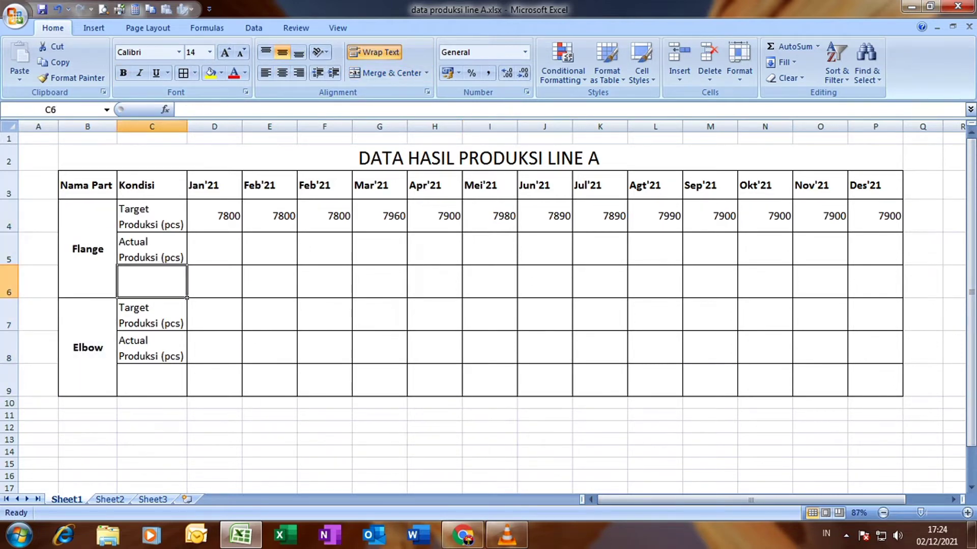
pyautogui.write('p')
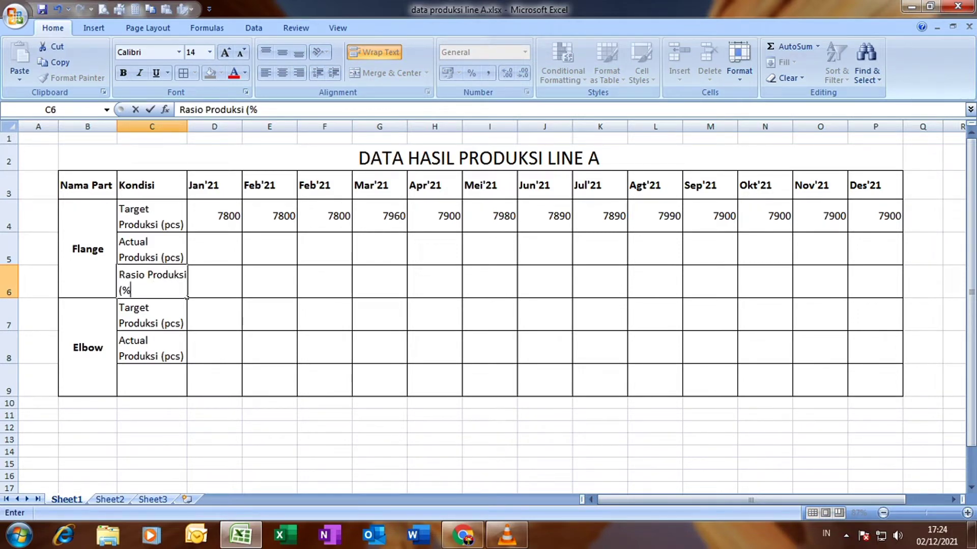
pyautogui.write(')')
pyautogui.click(325, 439)
pyautogui.click(152, 281)
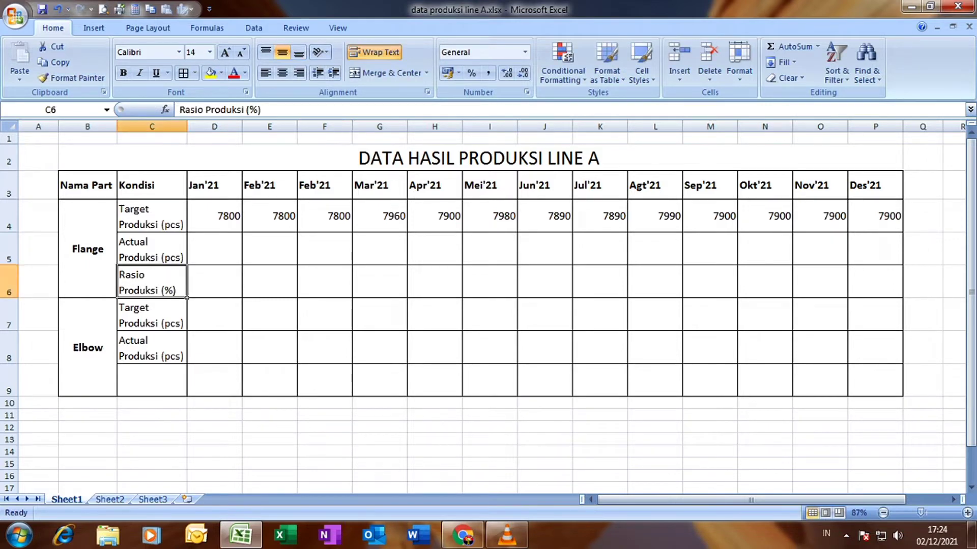
pyautogui.hotkey('ctrl', 'c')
pyautogui.click(152, 380)
pyautogui.hotkey('ctrl', 'v')
pyautogui.click(325, 452)
pyautogui.press('Escape')
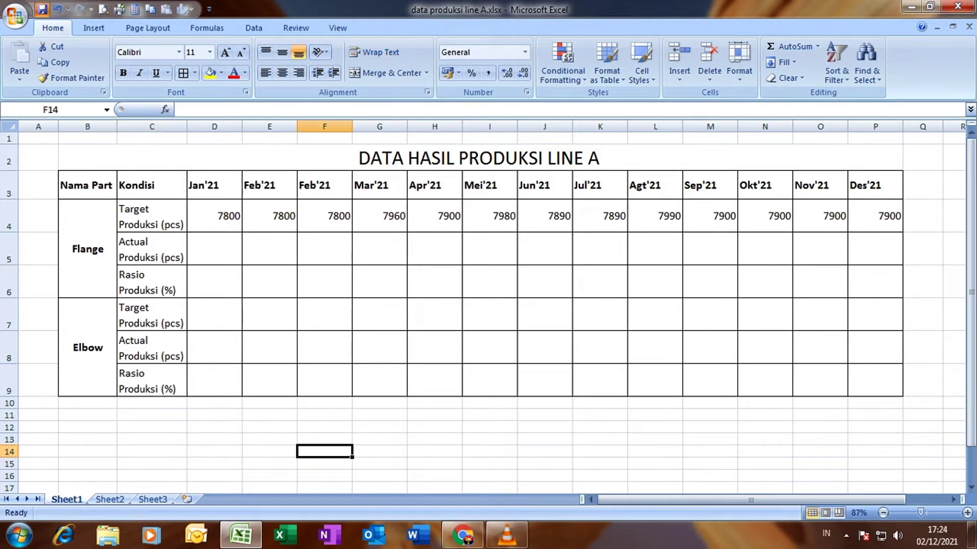
pyautogui.click(490, 415)
pyautogui.click(214, 249)
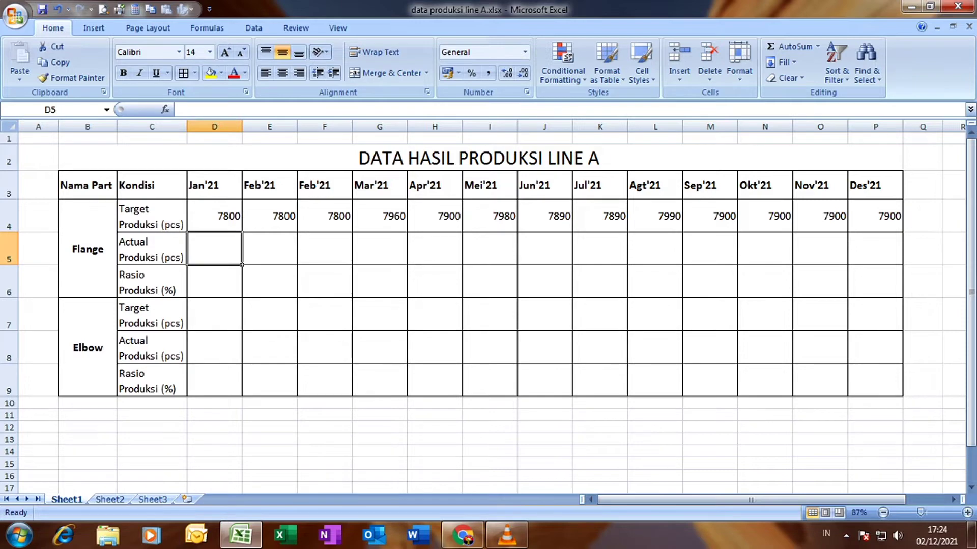
# Step: Enter Flange's actual output 7700–7790 across row 5 and the ratio formula =D5/D4 in D6
pyautogui.write('7700\t7720\t7720\t7715')
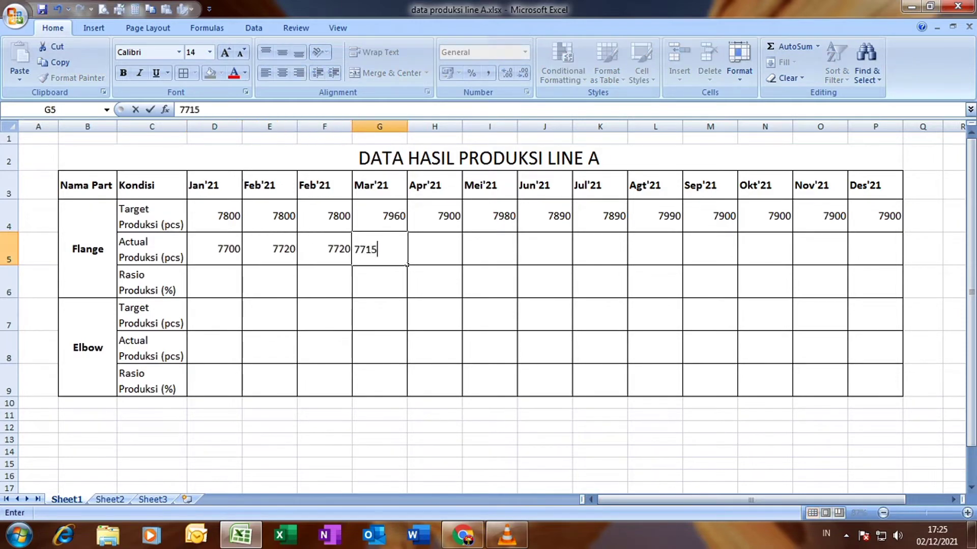
pyautogui.write('\t7718\t7735\t7780\t7800\t7840\t7790\t7795\t779')
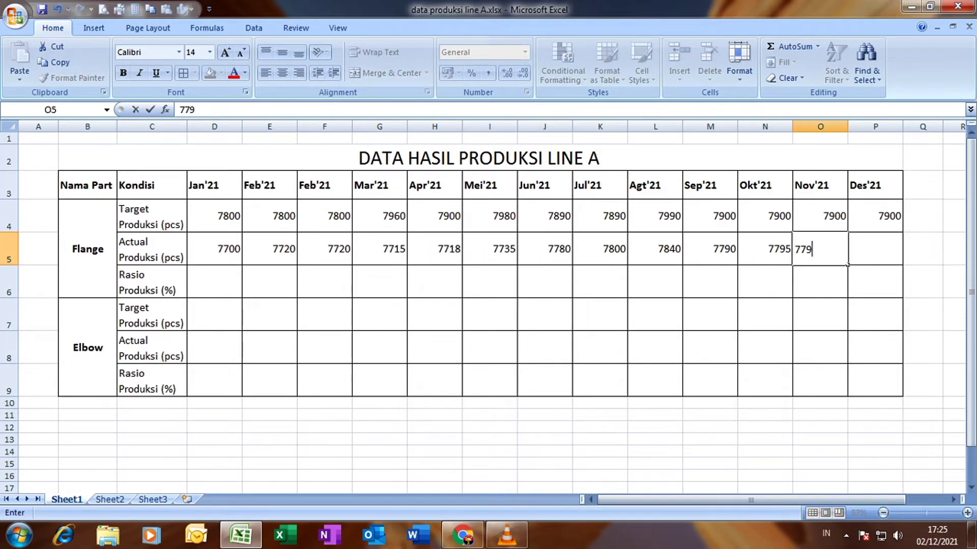
pyautogui.write('0\t7790')
pyautogui.press('Return')
pyautogui.write('=')
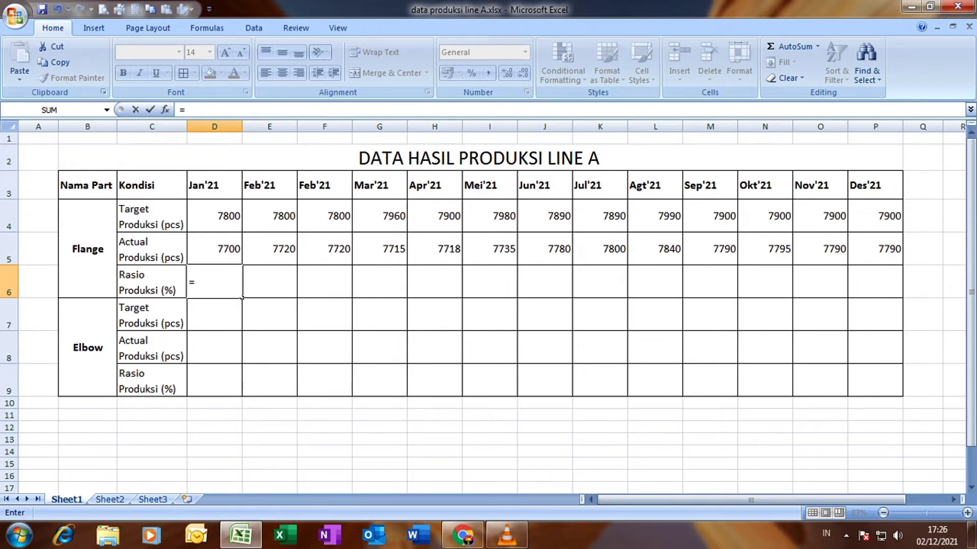
pyautogui.press('Return')
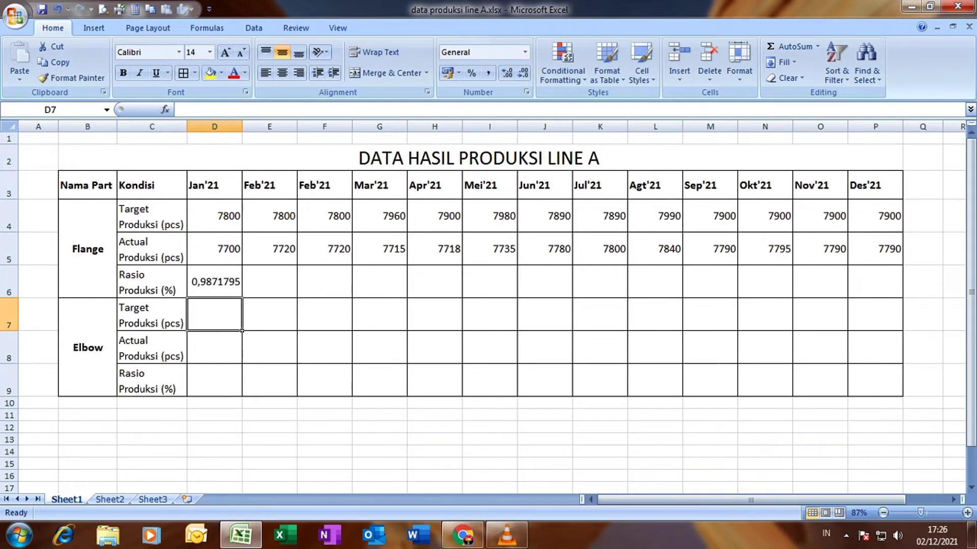
# Step: Format the ratio as a two-decimal percentage and fill it across to December
pyautogui.press('Up')
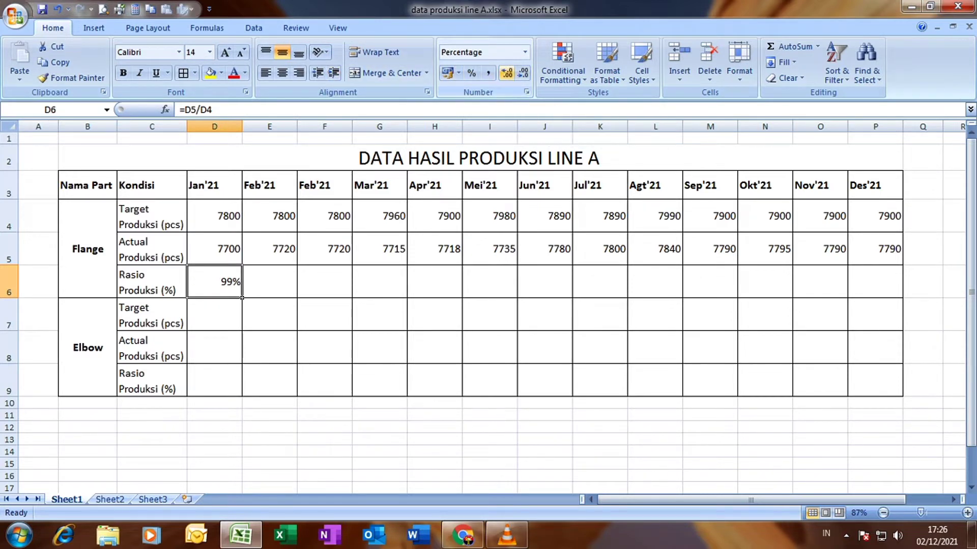
pyautogui.click(545, 451)
pyautogui.click(215, 282)
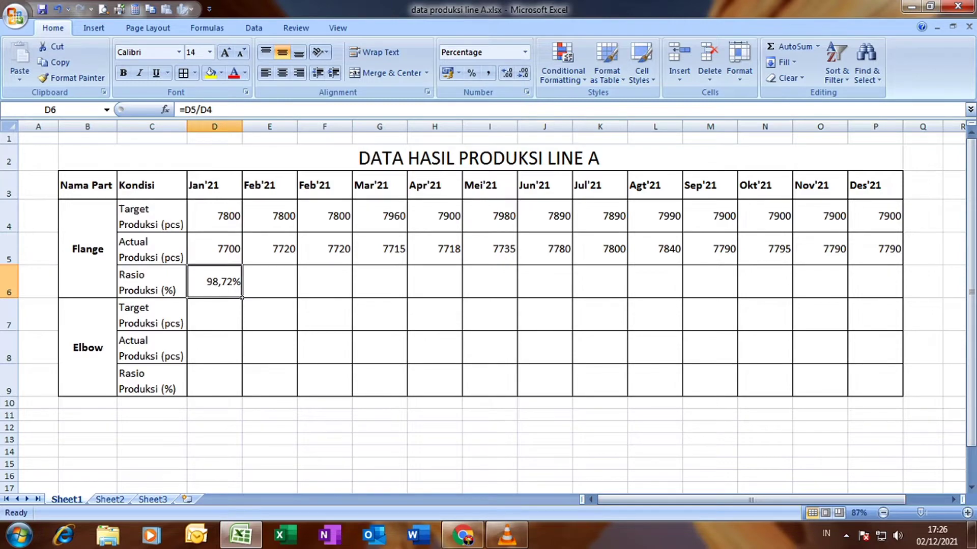
pyautogui.moveTo(242, 298); pyautogui.dragTo(897, 290)
pyautogui.click(820, 439)
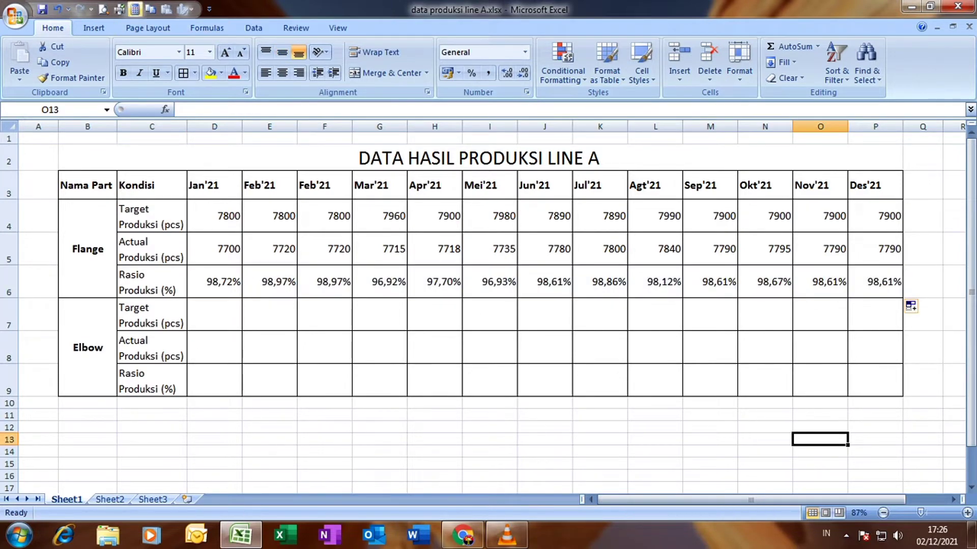
pyautogui.click(214, 314)
# Step: Enter Elbow's monthly targets (1200 to 1190) and actual outputs (1050 to 1052) in rows 7 and 8
pyautogui.write('1200\t1180\t1189\t1190')
pyautogui.keyDown('ctrl'); pyautogui.scroll(5, 489, 305); pyautogui.keyUp('ctrl')
pyautogui.write('1195\t1220\t1220\t1200\t1100\t')
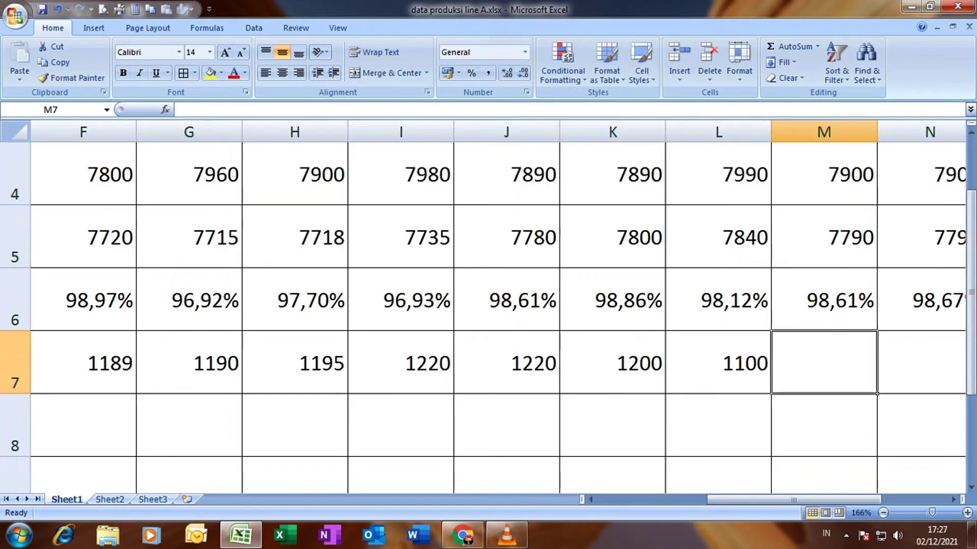
pyautogui.write('1198\t1199\t1195\t1190')
pyautogui.press('Return')
pyautogui.write('1050\t1045\t1045\t10')
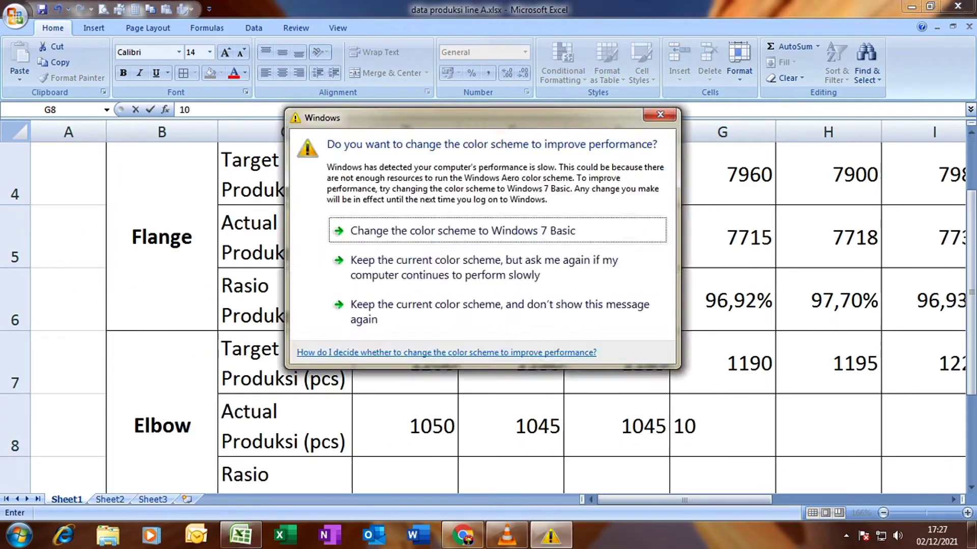
pyautogui.write('45\t1048\t1050\t1052\t1048\t1045\t1046\t1047\t1045\t1052')
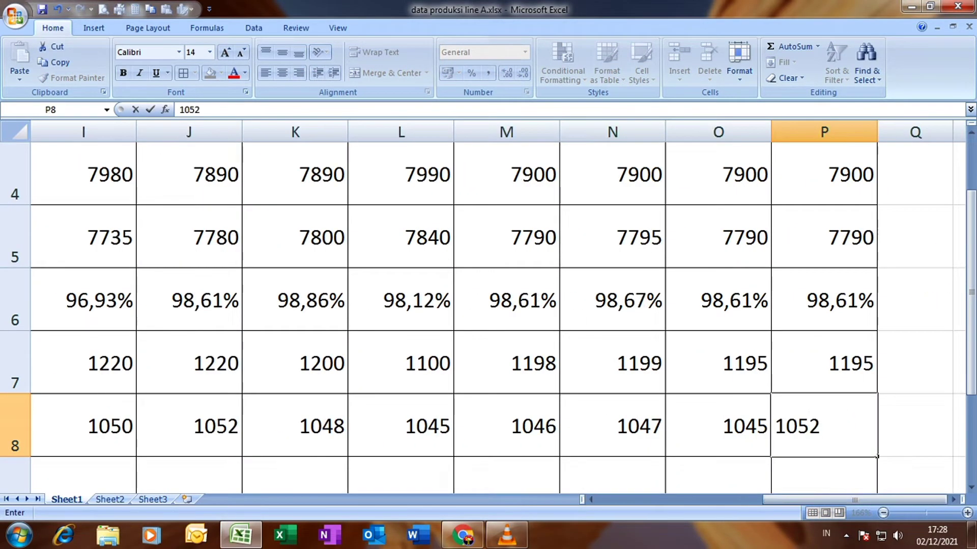
pyautogui.keyDown('ctrl'); pyautogui.scroll(-6, 488, 305); pyautogui.keyUp('ctrl')
pyautogui.moveTo(865, 500); pyautogui.dragTo(753, 500)
pyautogui.click(619, 441)
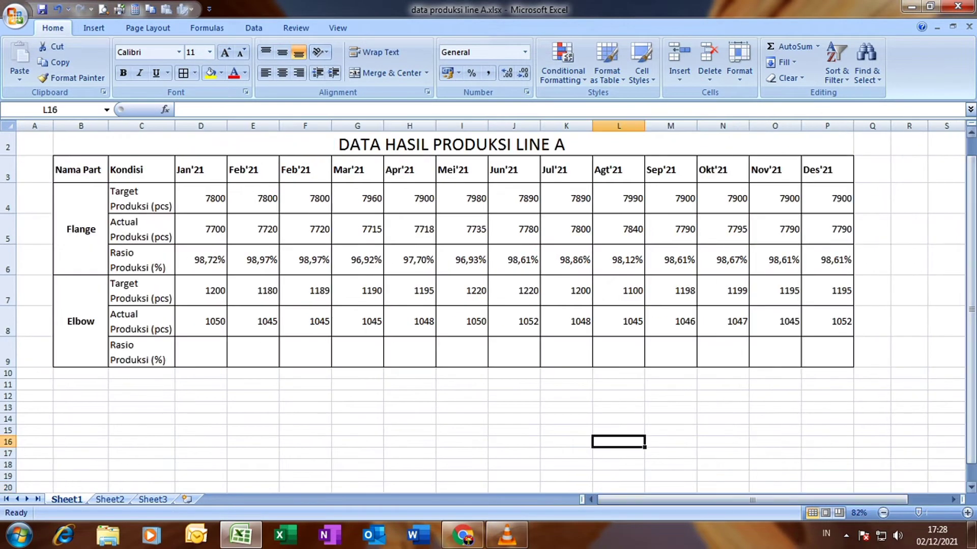
# Step: Copy the ratio formula from D6 into D9 and fill it to P9, giving 87,50% to 88,03%
pyautogui.click(201, 351)
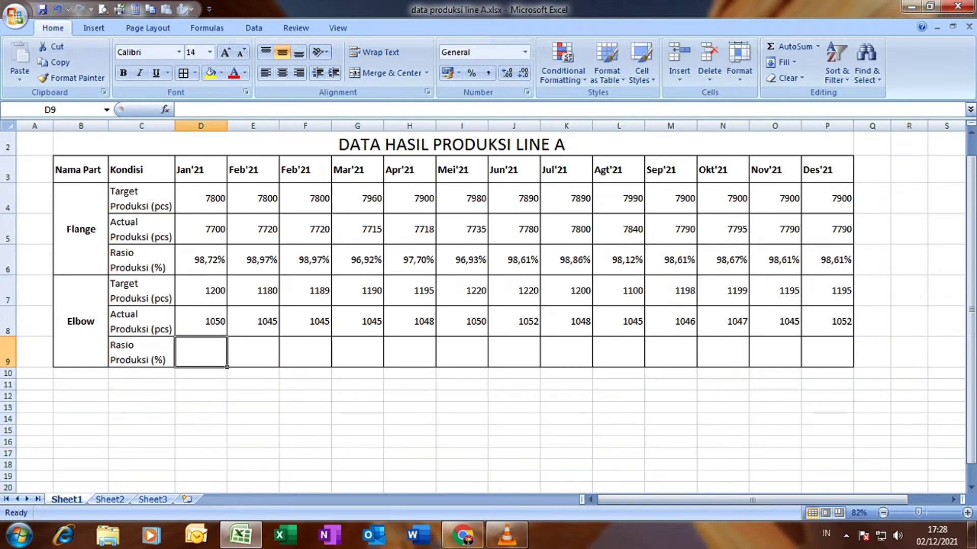
pyautogui.click(201, 260)
pyautogui.hotkey('ctrl', 'c')
pyautogui.click(201, 351)
pyautogui.click(357, 431)
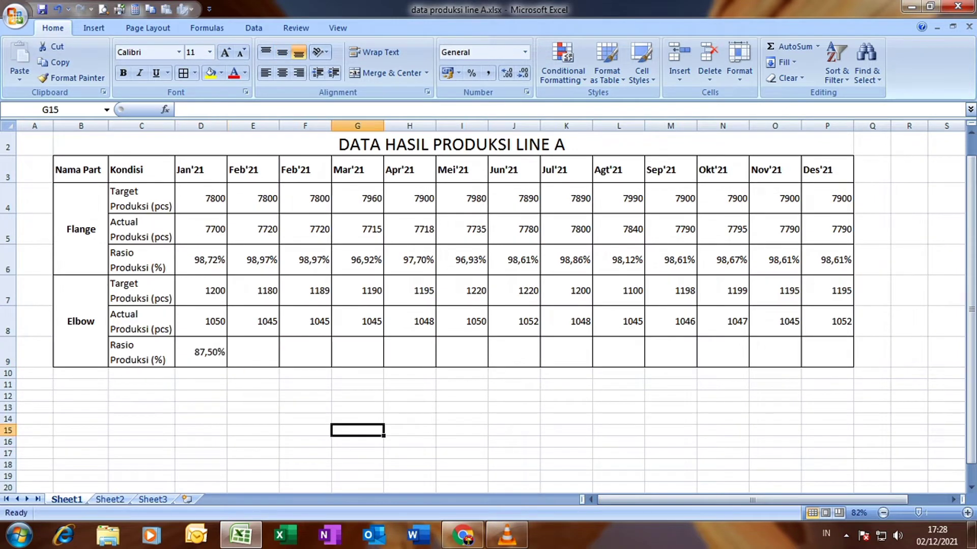
pyautogui.click(201, 351)
pyautogui.moveTo(227, 367); pyautogui.dragTo(853, 366)
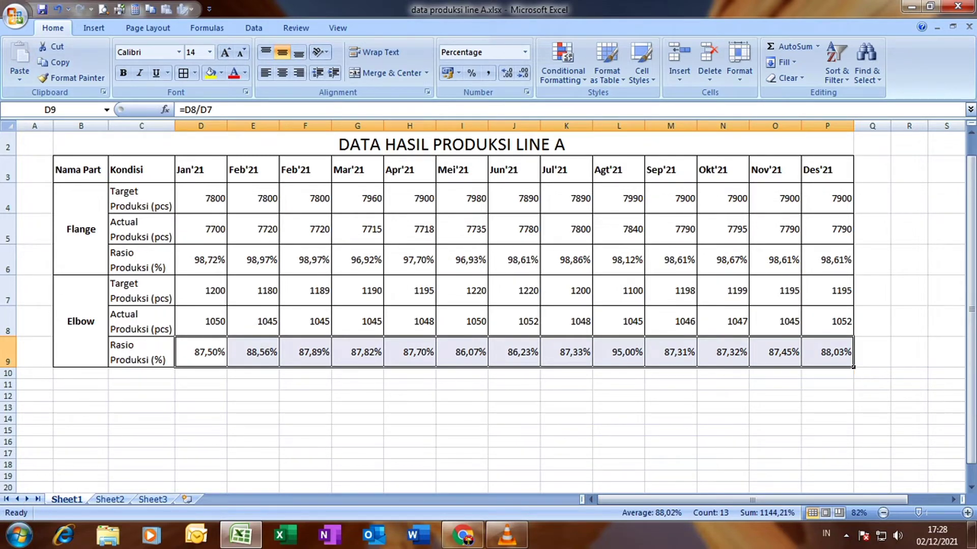
pyautogui.click(514, 431)
pyautogui.moveTo(201, 260); pyautogui.dragTo(827, 260)
# Step: Insert a line chart with markers from the Flange and Elbow ratio rows
pyautogui.moveTo(201, 352); pyautogui.dragTo(826, 352)
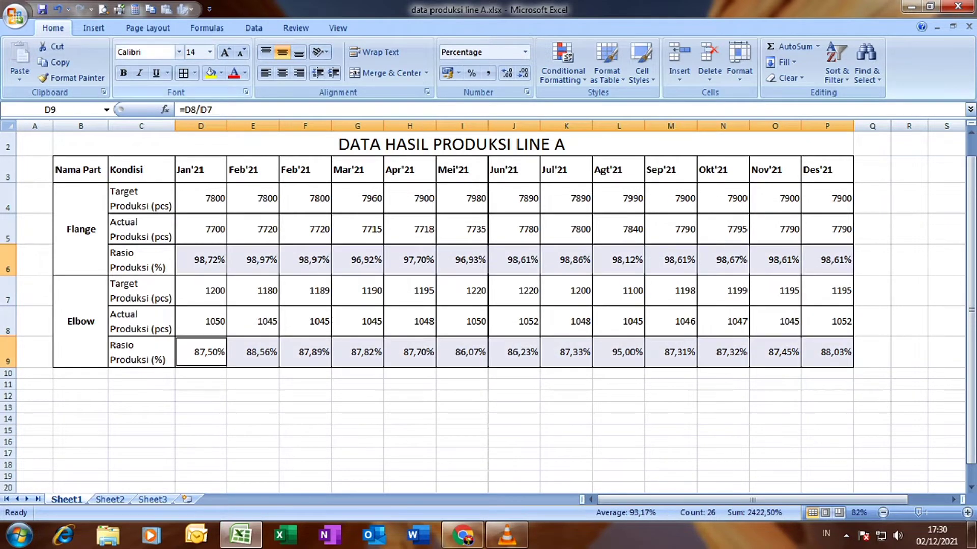
pyautogui.click(94, 28)
pyautogui.click(264, 61)
pyautogui.click(269, 158)
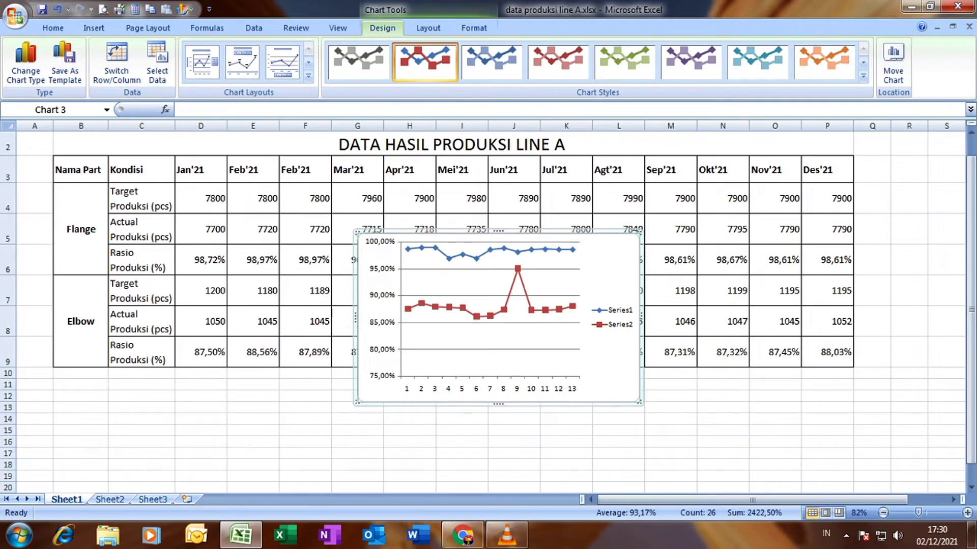
# Step: Apply Chart Layout 5 with a data table, and move and resize the chart below the table
pyautogui.click(308, 76)
pyautogui.click(242, 102)
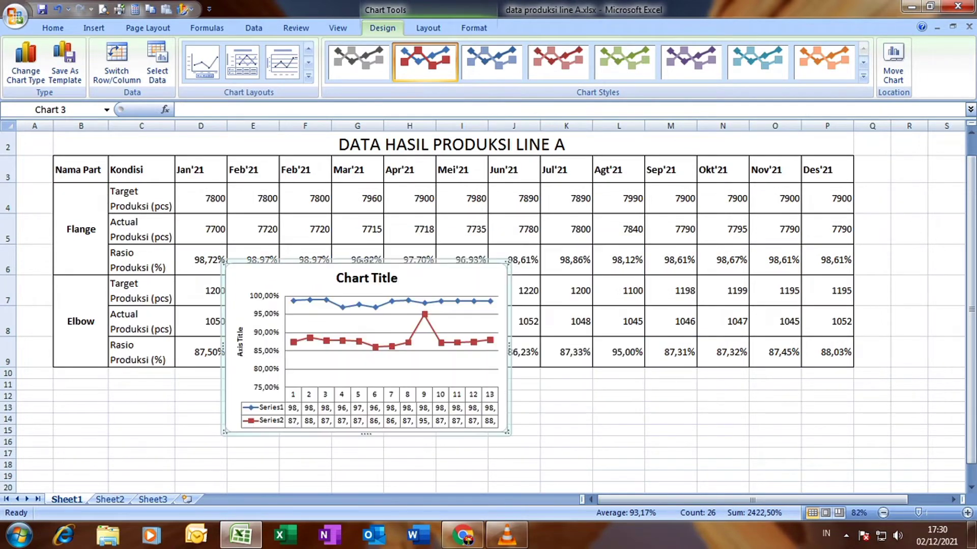
pyautogui.moveTo(498, 315); pyautogui.dragTo(193, 476)
pyautogui.scroll(-3, 194, 305)
pyautogui.moveTo(801, 407); pyautogui.dragTo(774, 435)
pyautogui.scroll(3, 773, 435)
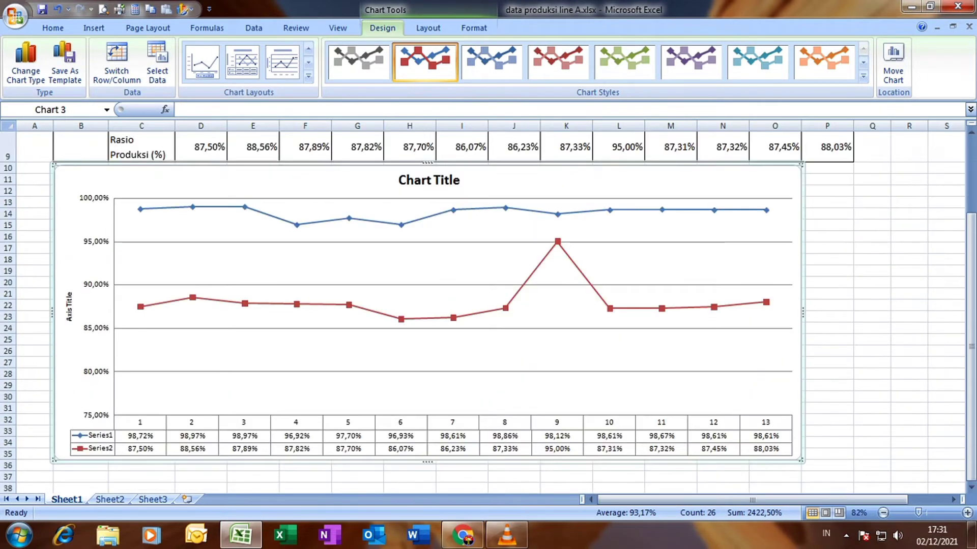
pyautogui.click(810, 384)
# Step: Set the chart text to font size 20 and the data table text to 14
pyautogui.click(661, 357)
pyautogui.click(209, 52)
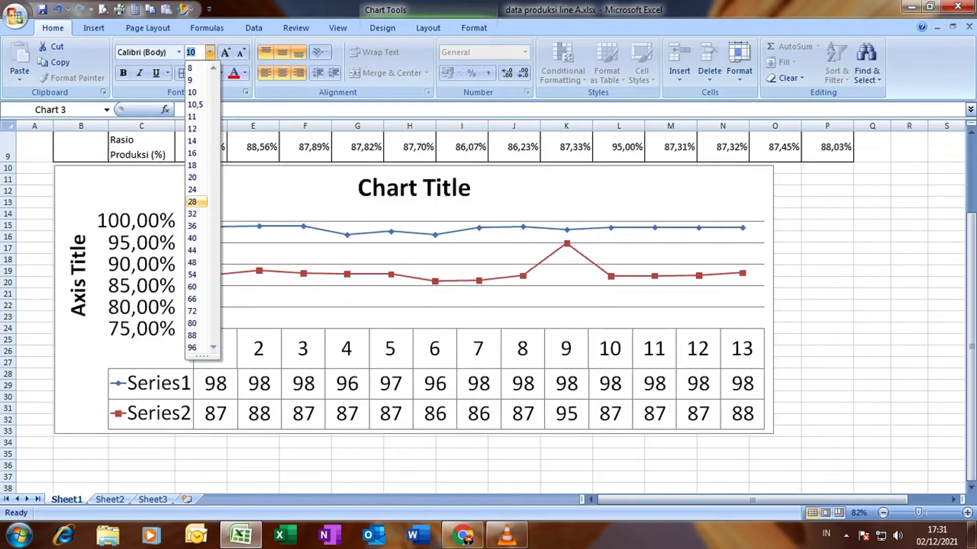
pyautogui.click(196, 219)
pyautogui.click(209, 52)
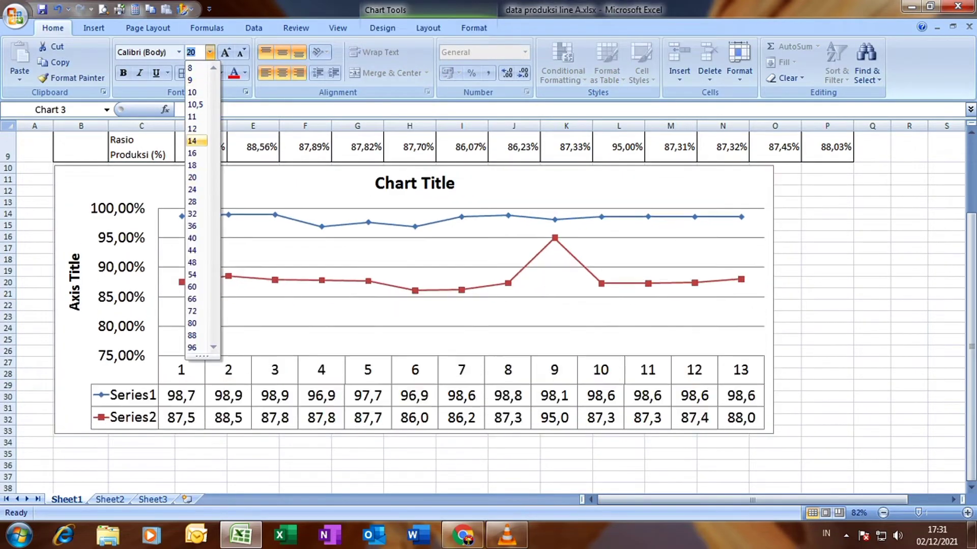
pyautogui.click(195, 162)
pyautogui.click(827, 305)
# Step: Fill the chart background light orange, then select the axis title and the chart title for editing
pyautogui.click(737, 315)
pyautogui.click(474, 27)
pyautogui.click(443, 47)
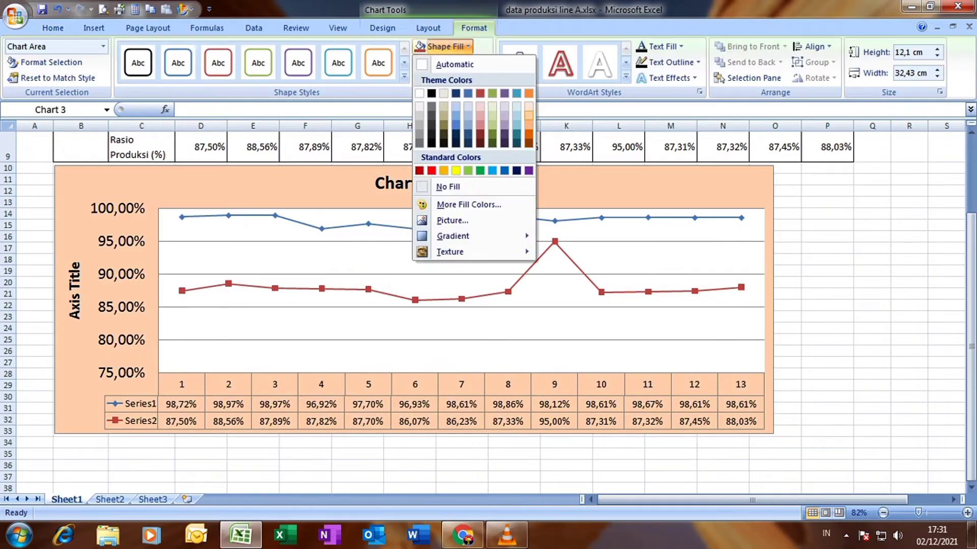
pyautogui.click(519, 107)
pyautogui.click(827, 248)
pyautogui.click(712, 346)
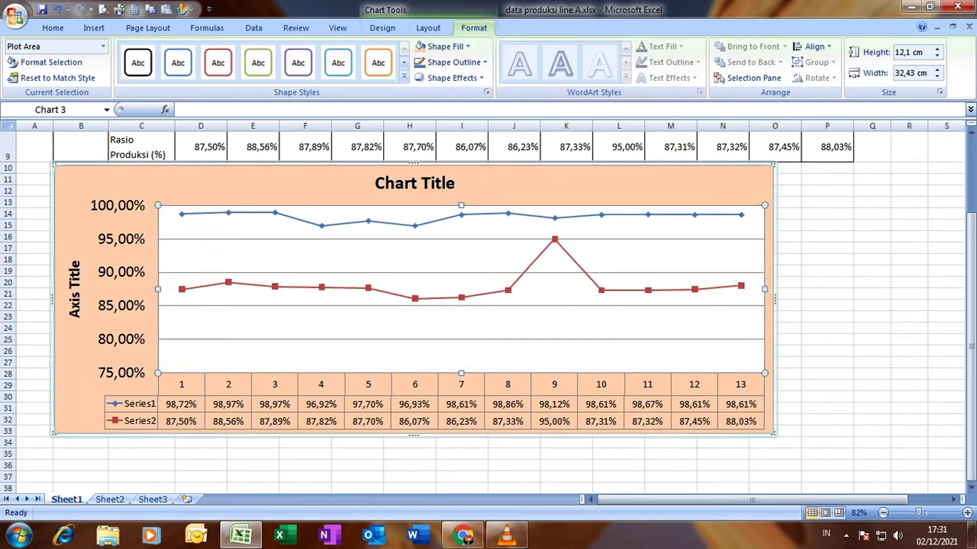
pyautogui.click(826, 283)
pyautogui.click(74, 289)
pyautogui.write('Rasio pRoduksi (%)')
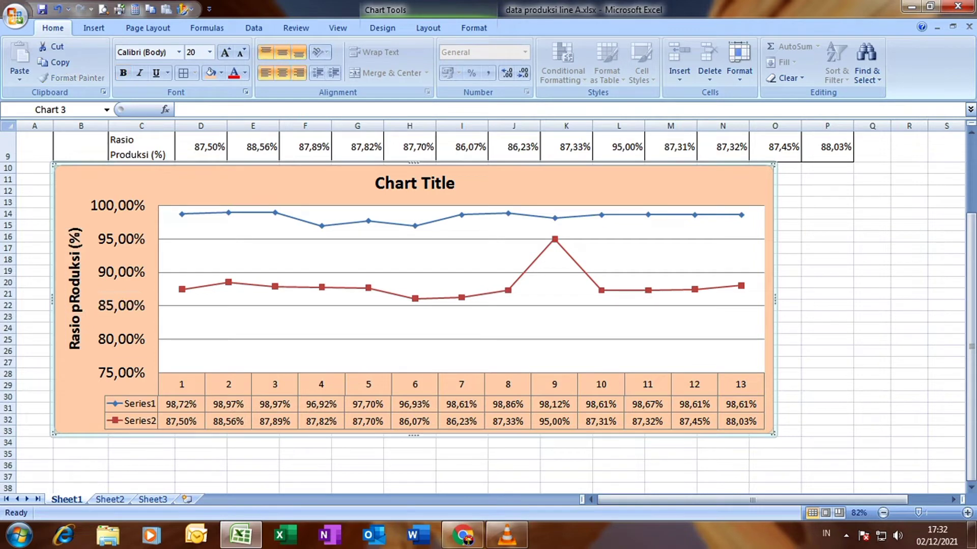
pyautogui.click(443, 183)
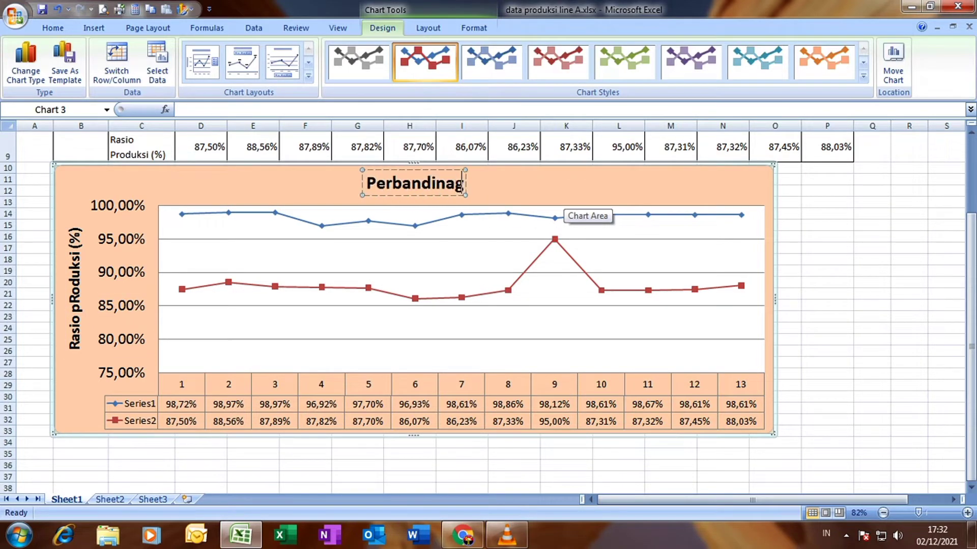
# Step: Title the chart 'Perbandingan hasil Produksi Part Flange dengan Elbow' and fill the title yellow
pyautogui.write('hasil Produksi Part')
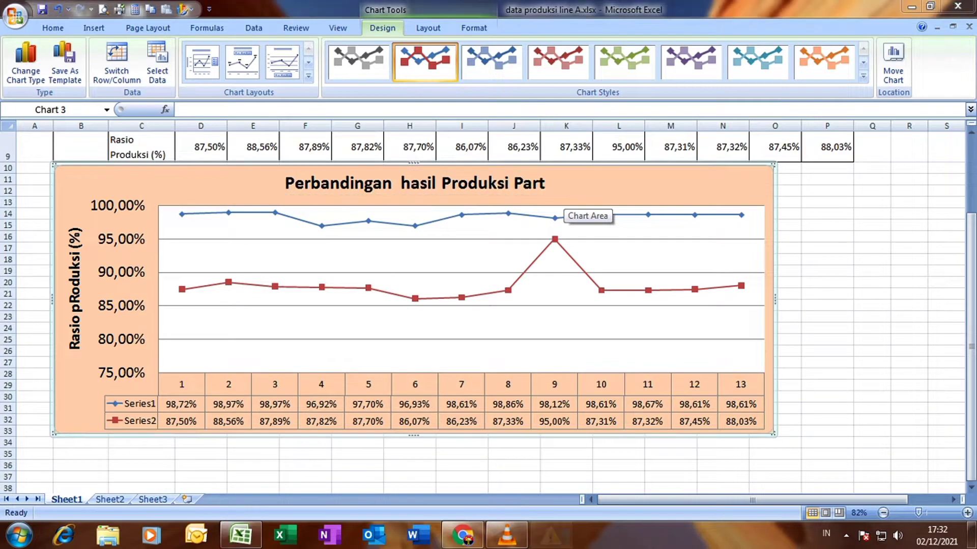
pyautogui.write(' Flange denga')
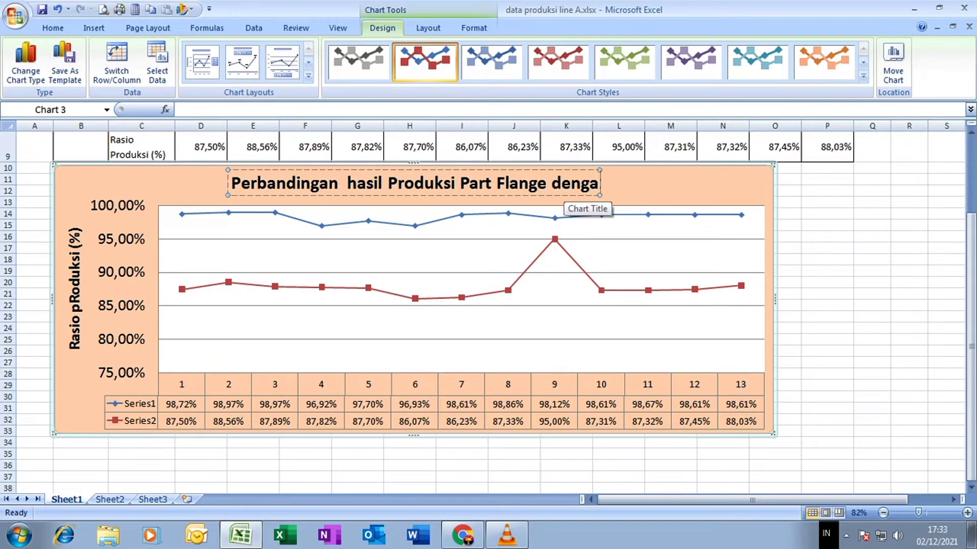
pyautogui.write('n Elbow')
pyautogui.click(827, 305)
pyautogui.click(417, 183)
pyautogui.click(473, 28)
pyautogui.click(443, 46)
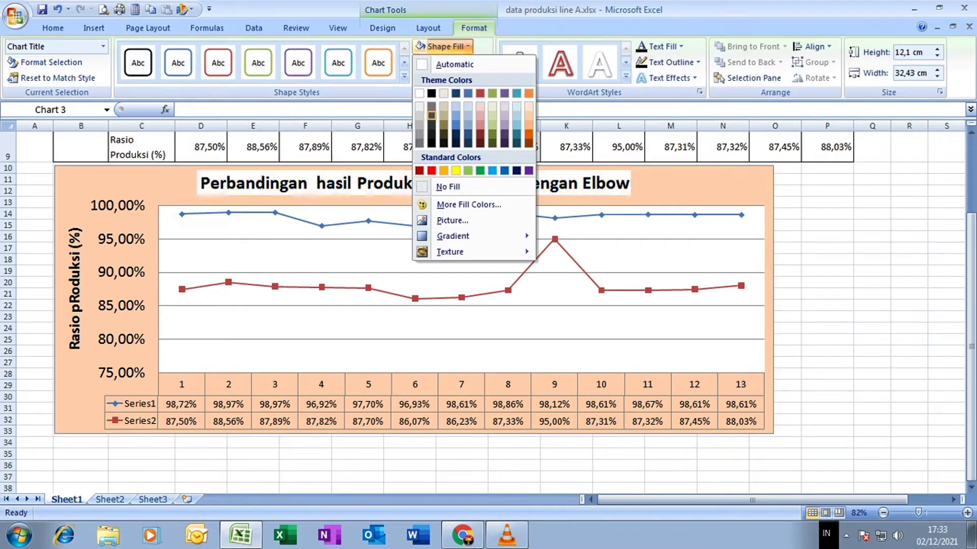
pyautogui.click(456, 159)
pyautogui.click(452, 62)
pyautogui.click(826, 305)
# Step: Enlarge the chart and add a smaller second title line reading Jan'21 ~ Des'21
pyautogui.click(712, 356)
pyautogui.moveTo(774, 434); pyautogui.dragTo(851, 459)
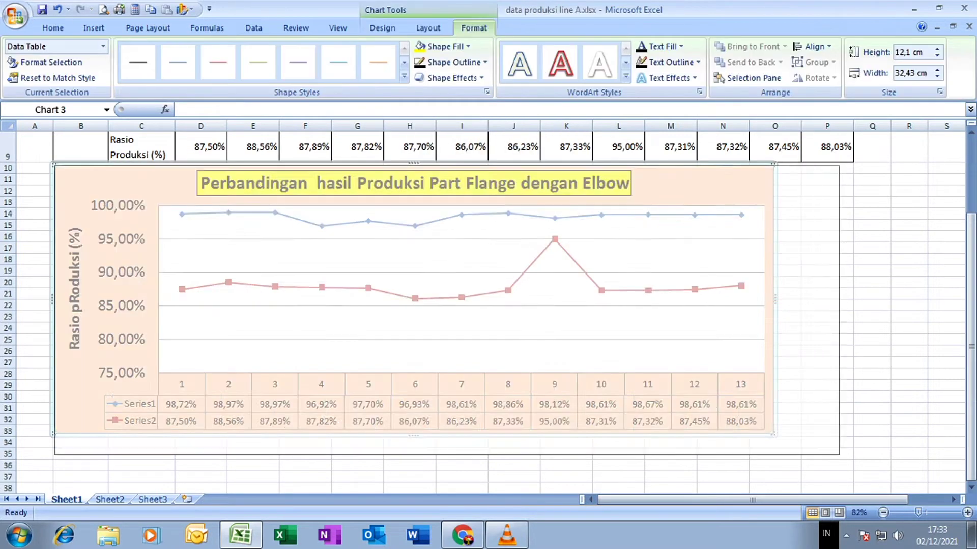
pyautogui.click(681, 186)
pyautogui.click(684, 185)
pyautogui.press('Return')
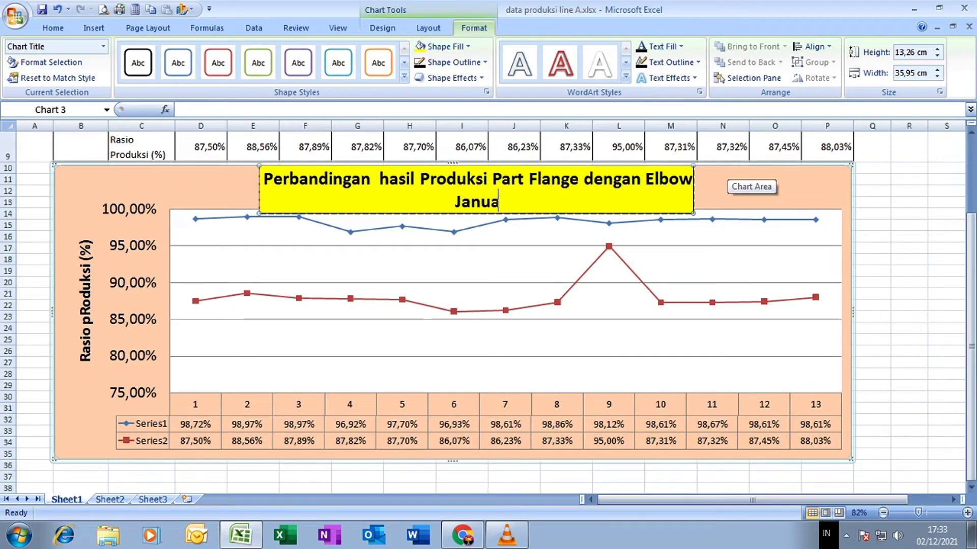
pyautogui.write("'21 ~ Des")
pyautogui.click(873, 266)
pyautogui.click(682, 194)
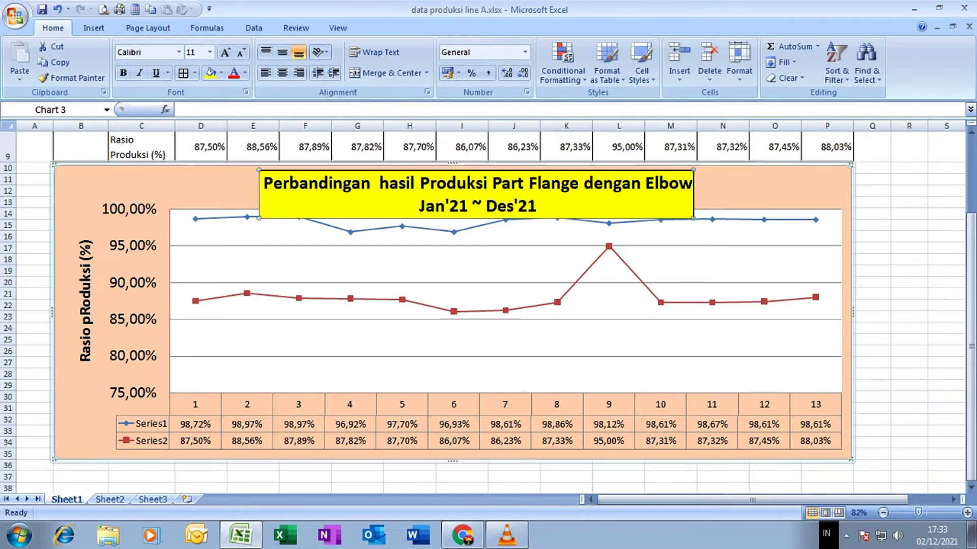
pyautogui.moveTo(538, 206); pyautogui.dragTo(417, 206)
pyautogui.click(53, 27)
pyautogui.click(210, 52)
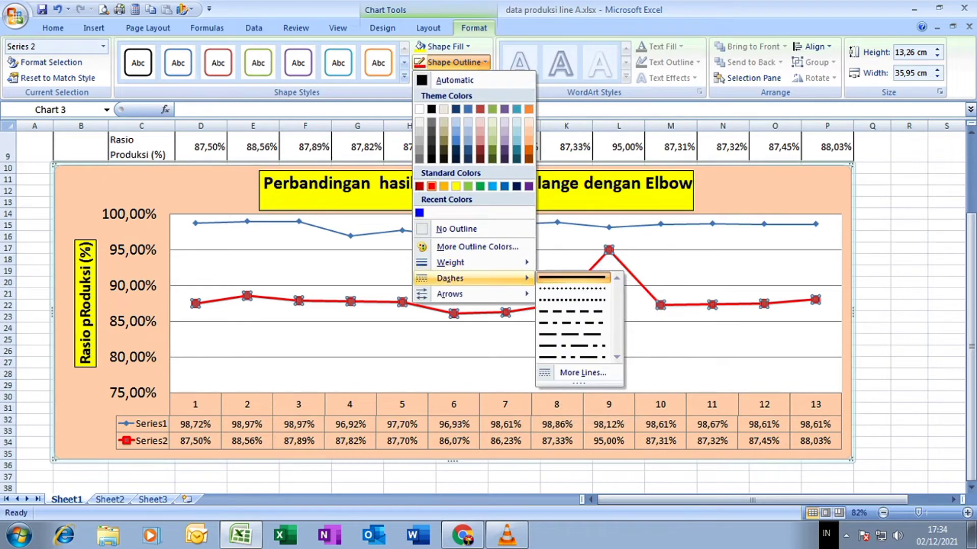
# Step: Thicken the Series1 line to 3 pt to match the bold red Series2 line
pyautogui.click(798, 239)
pyautogui.click(816, 225)
pyautogui.click(485, 62)
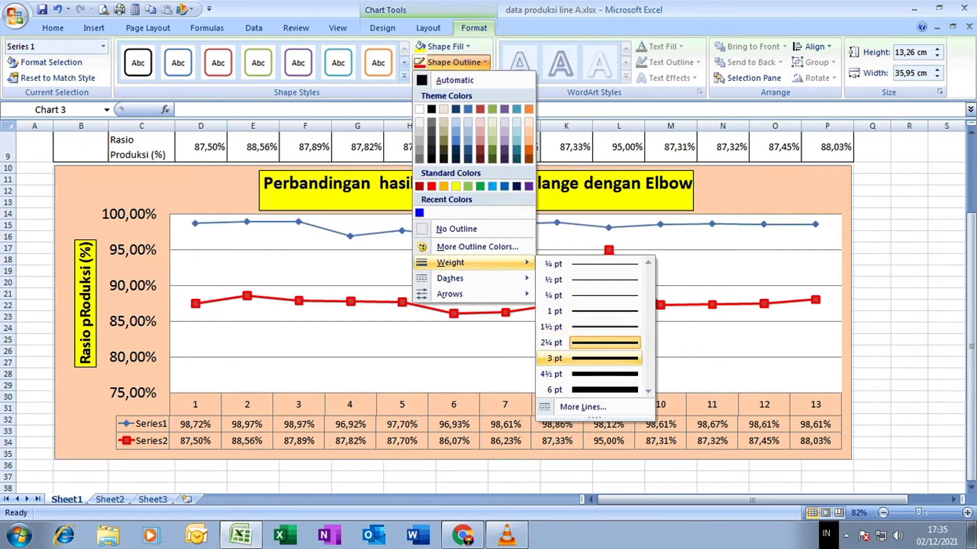
pyautogui.click(634, 371)
pyautogui.click(871, 283)
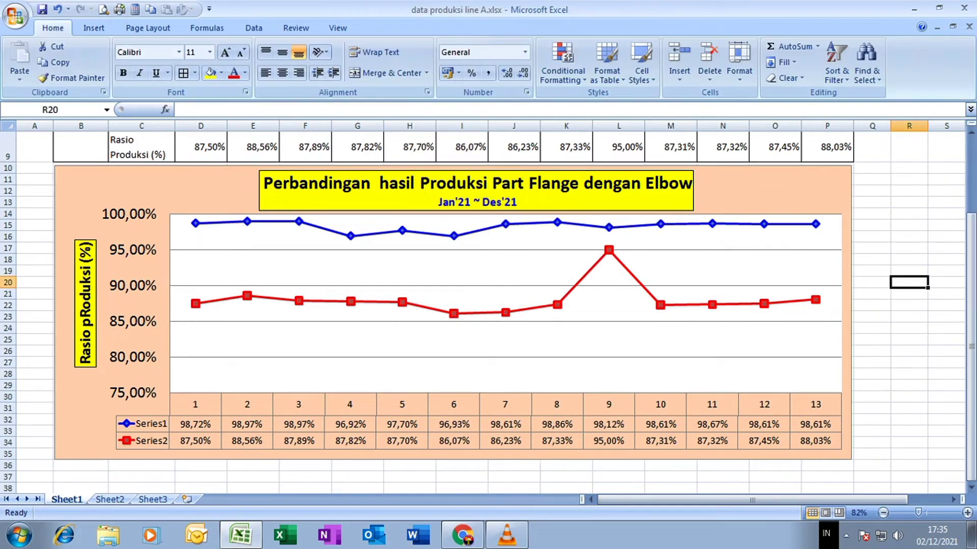
pyautogui.rightClick(802, 198)
# Step: Name Series1 Flange with the row 6 ratio values, and name Series2 Elbow
pyautogui.click(848, 304)
pyautogui.moveTo(65, 179); pyautogui.dragTo(469, 168)
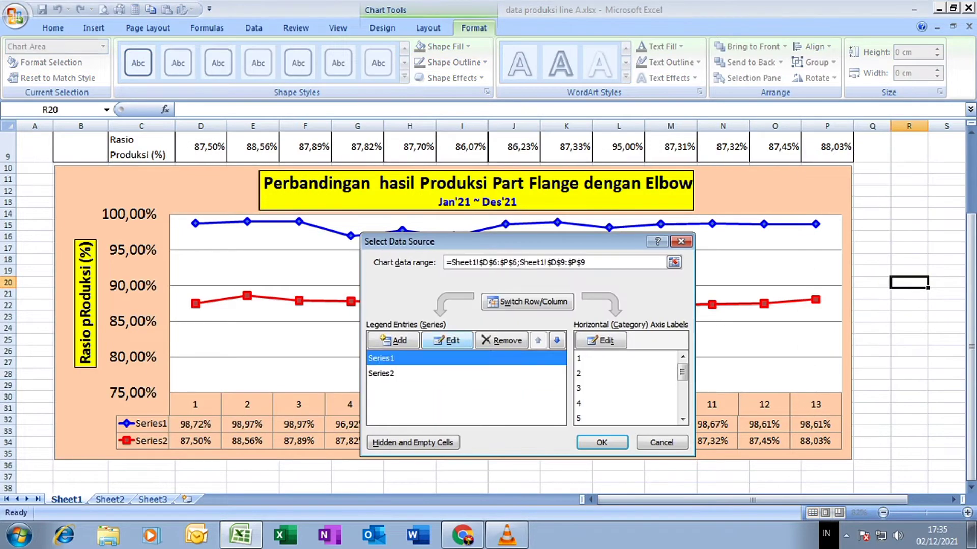
pyautogui.click(465, 355)
pyautogui.scroll(3, 203, 254)
pyautogui.click(80, 239)
pyautogui.click(321, 321)
pyautogui.click(231, 368)
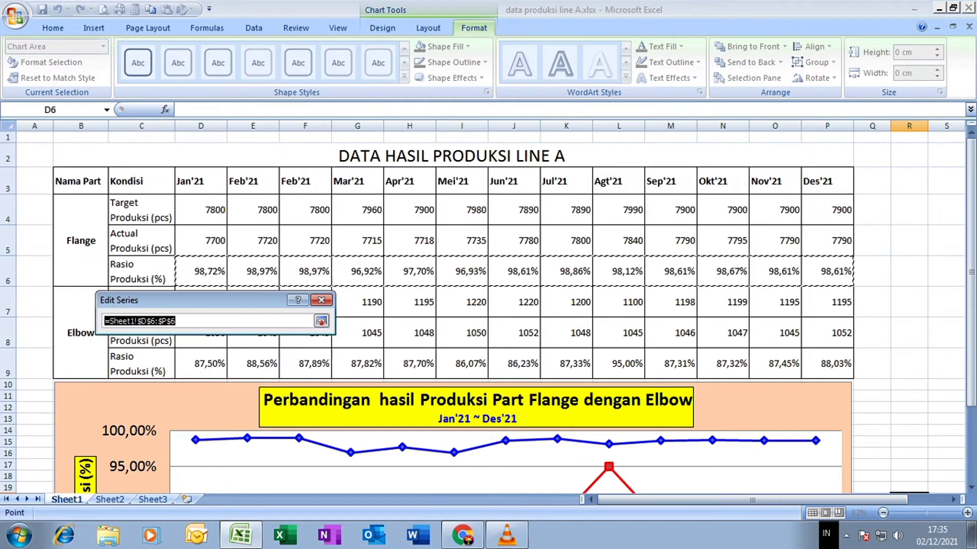
pyautogui.moveTo(195, 271); pyautogui.dragTo(835, 271)
pyautogui.press('Return')
pyautogui.press('Return')
pyautogui.click(445, 279)
pyautogui.click(231, 336)
pyautogui.click(81, 332)
pyautogui.click(321, 321)
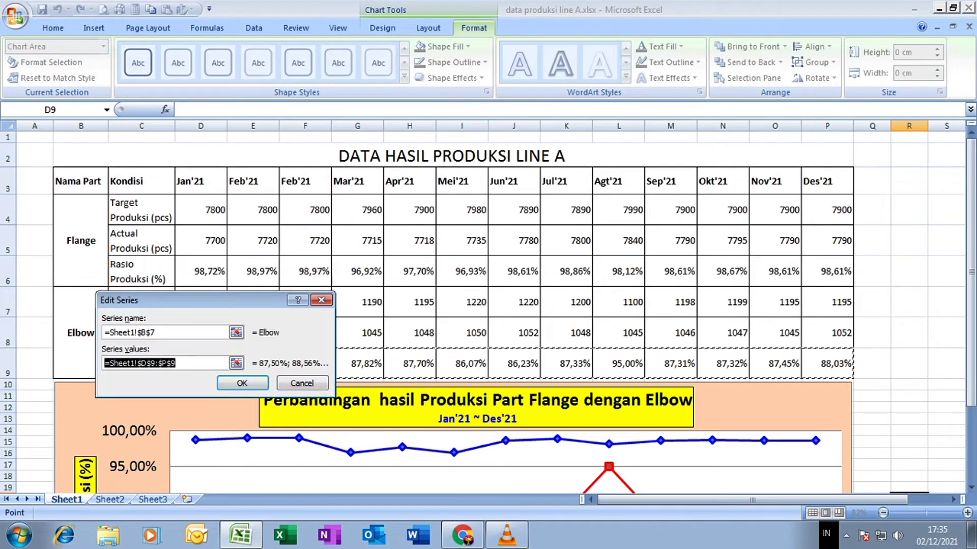
# Step: Set the horizontal axis labels to the month headers Jan'21 to Des'21 and apply
pyautogui.click(256, 397)
pyautogui.click(549, 279)
pyautogui.moveTo(188, 181); pyautogui.dragTo(799, 193)
pyautogui.press('Return')
pyautogui.click(600, 442)
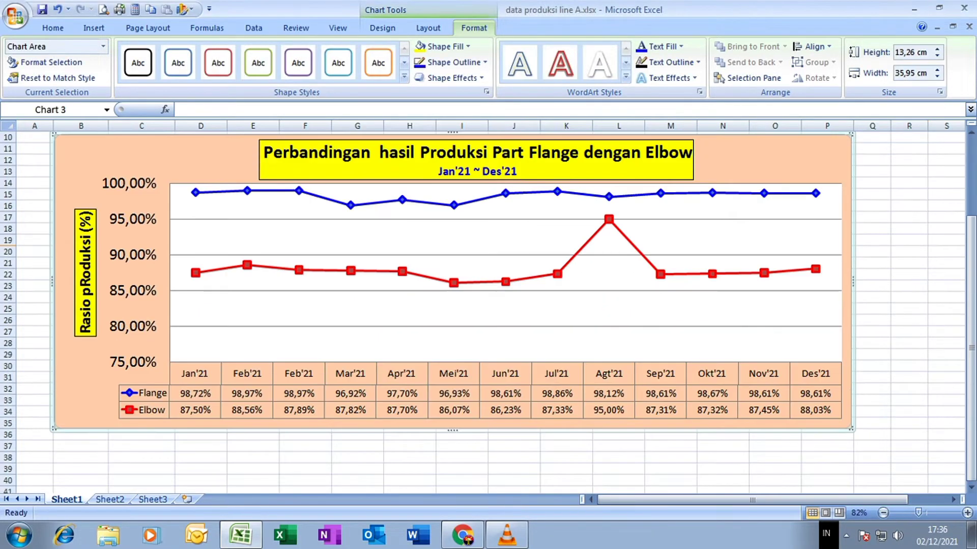
pyautogui.scroll(1, 173, 425)
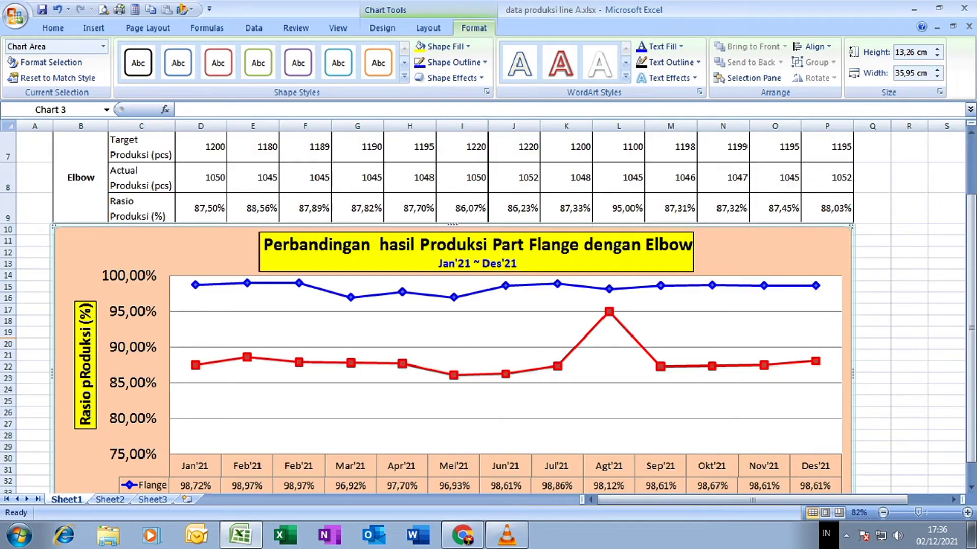
pyautogui.scroll(-1, 453, 356)
pyautogui.scroll(8, 407, 67)
pyautogui.scroll(1, 555, 270)
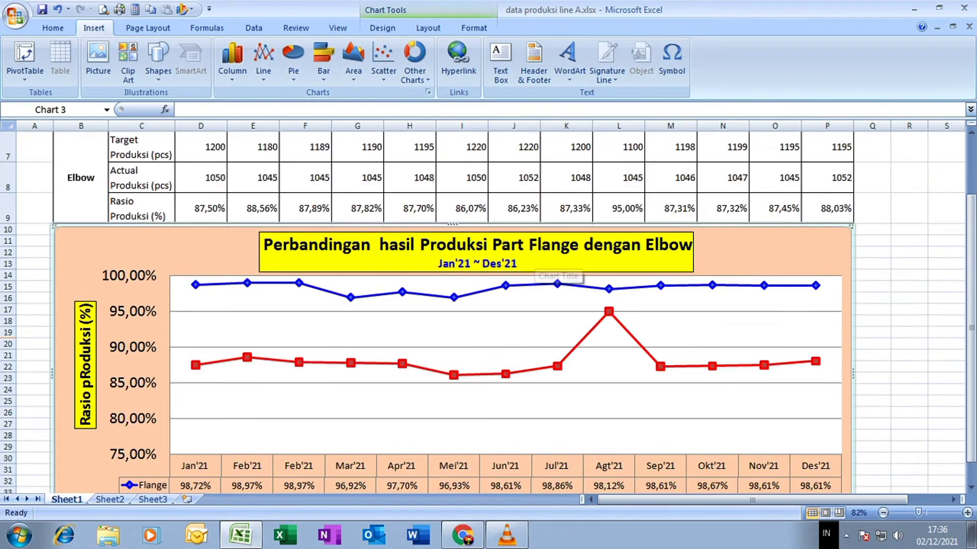
# Step: Add a centred RATA-RATA header in Q3 and widen column Q
pyautogui.click(779, 182)
pyautogui.write('rata -')
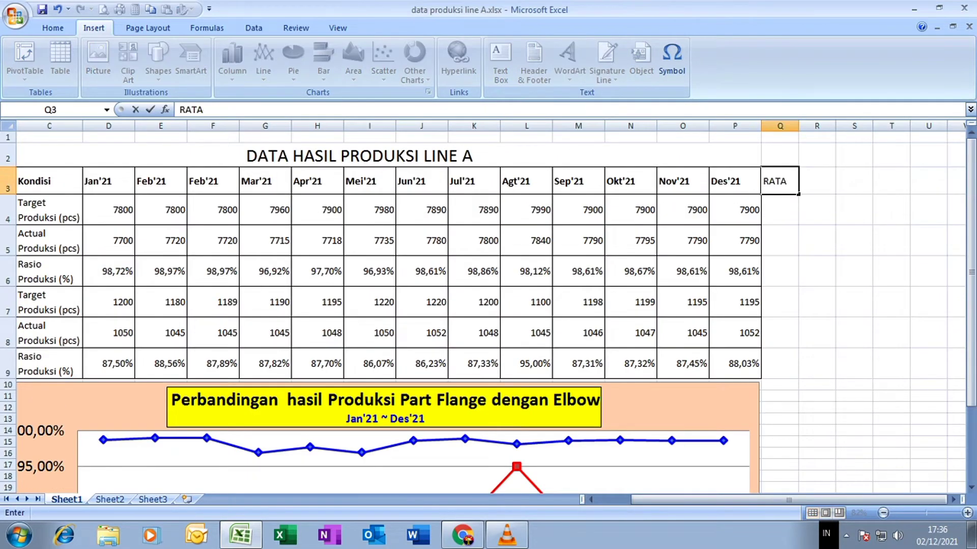
pyautogui.click(53, 27)
pyautogui.moveTo(798, 126); pyautogui.dragTo(837, 126)
pyautogui.click(282, 73)
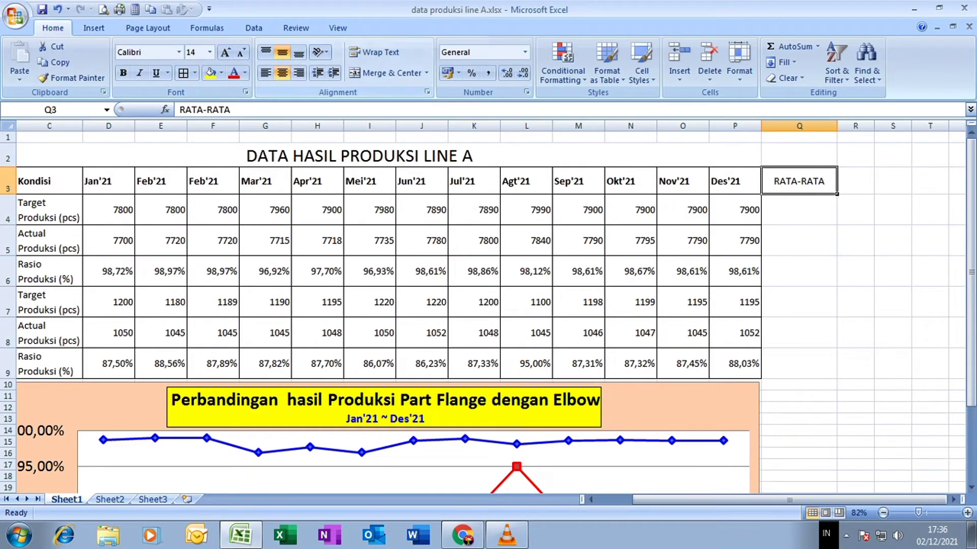
pyautogui.moveTo(799, 181); pyautogui.dragTo(799, 364)
# Step: Enter =AVERAGE(D4:P4) in Q4 with no decimals and fill it down to Q9
pyautogui.click(798, 210)
pyautogui.write('=AVEARAGE(')
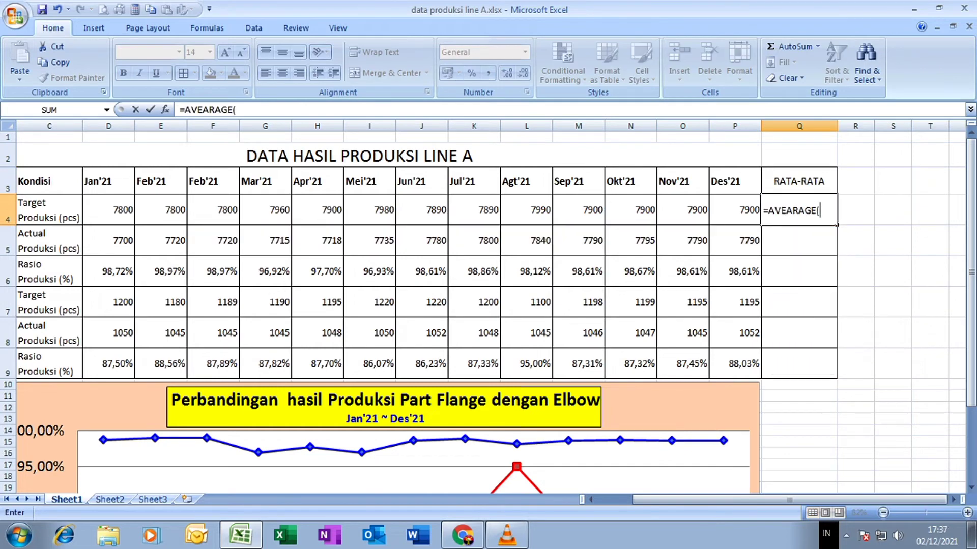
pyautogui.moveTo(109, 209); pyautogui.dragTo(735, 210)
pyautogui.write(')')
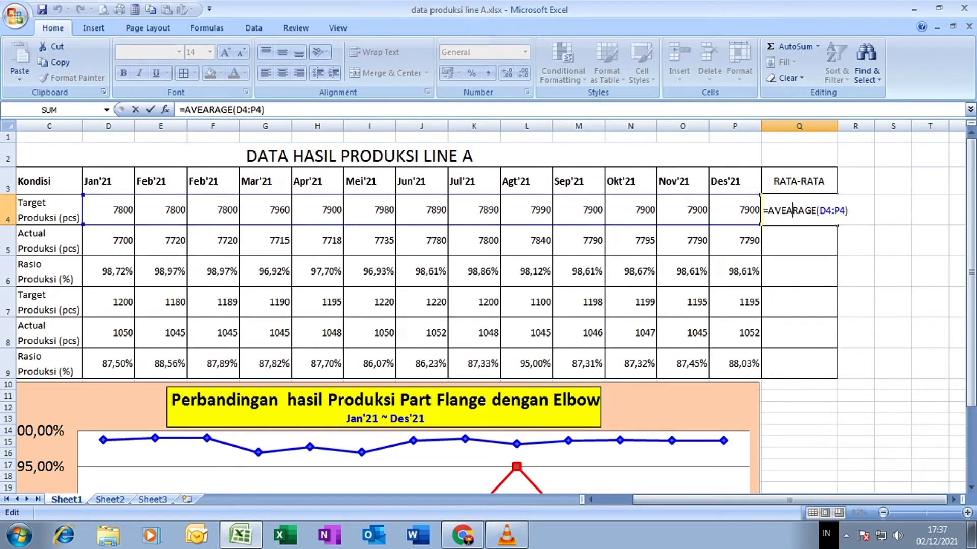
pyautogui.press('BackSpace')
pyautogui.press('Return')
pyautogui.click(523, 73)
pyautogui.click(523, 73)
pyautogui.moveTo(837, 226); pyautogui.dragTo(836, 379)
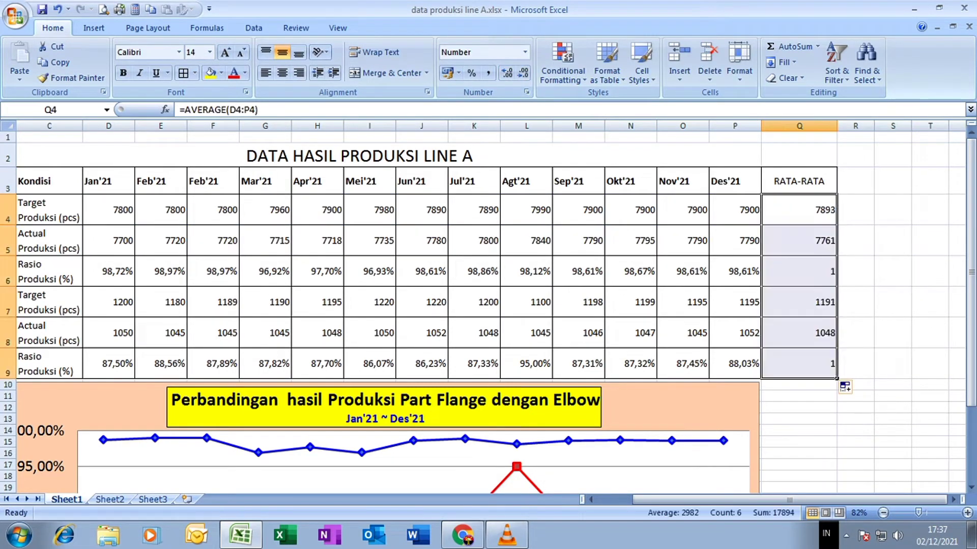
# Step: Format the Q6 and Q9 ratio averages as percentages
pyautogui.click(799, 271)
pyautogui.click(472, 73)
pyautogui.click(798, 363)
pyautogui.click(471, 73)
pyautogui.scroll(-2, 864, 305)
pyautogui.click(956, 177)
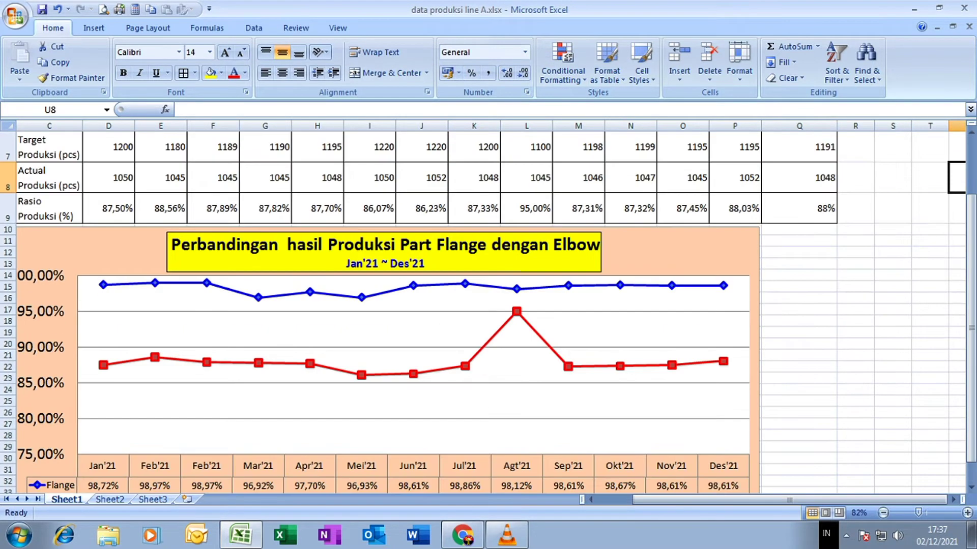
pyautogui.scroll(-1, 488, 305)
# Step: Draw a white, blue-outlined rectangular callout on the chart pointing at the Flange line
pyautogui.click(93, 28)
pyautogui.click(158, 61)
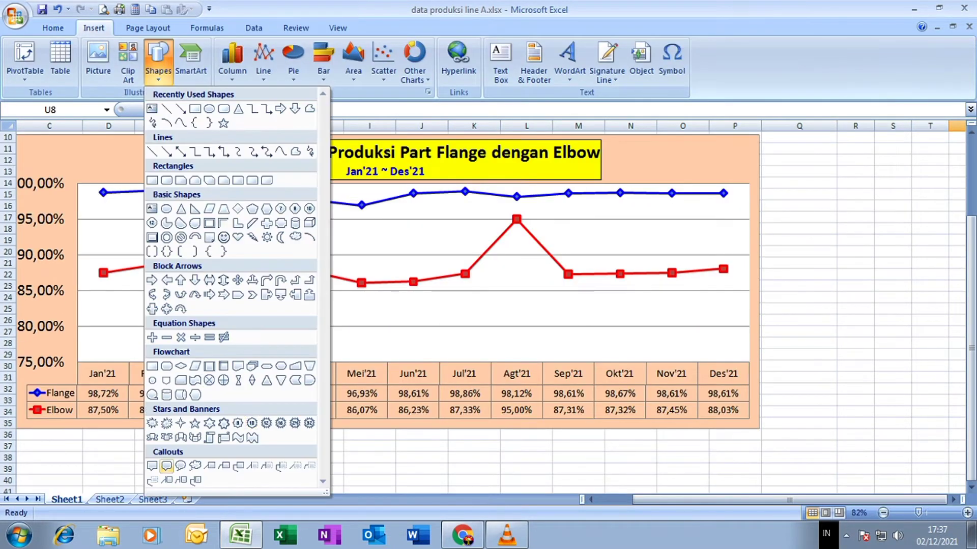
pyautogui.click(166, 466)
pyautogui.moveTo(548, 194); pyautogui.dragTo(735, 257)
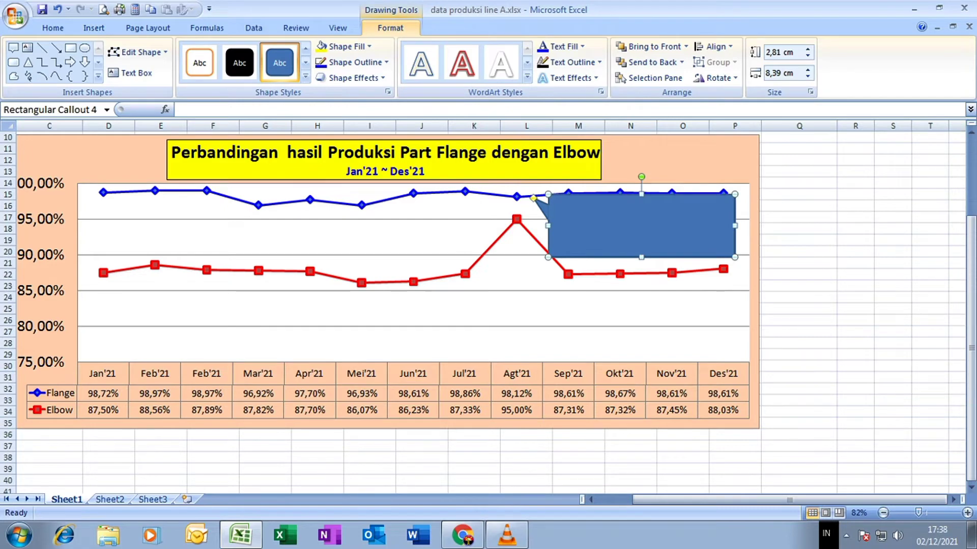
pyautogui.hotkey('ctrl', 'z')
pyautogui.hotkey('ctrl', 'y')
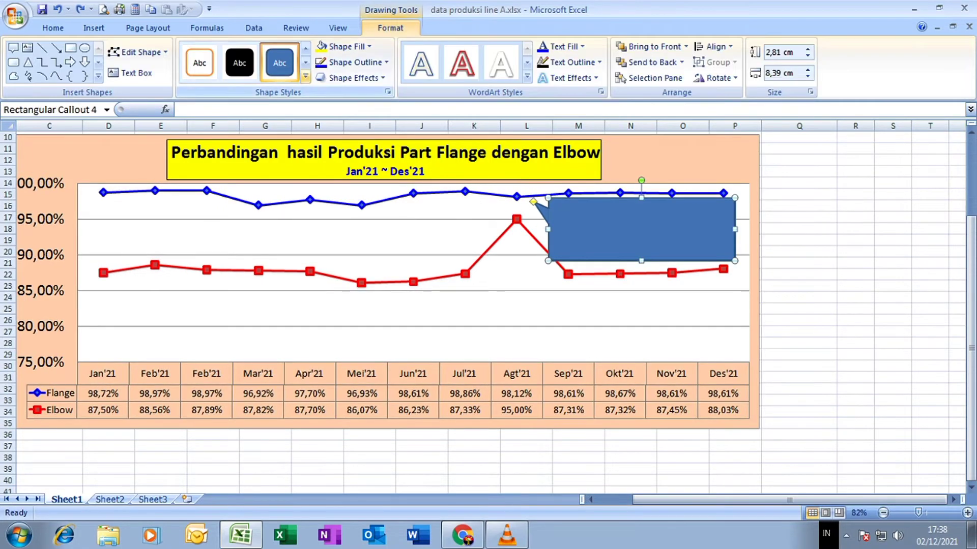
pyautogui.click(306, 76)
pyautogui.click(247, 61)
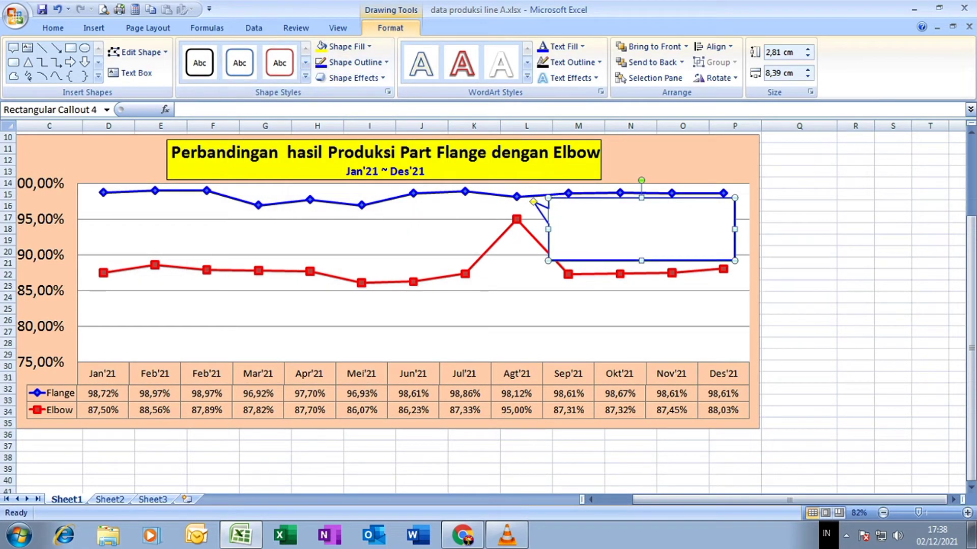
pyautogui.moveTo(548, 197); pyautogui.dragTo(570, 204)
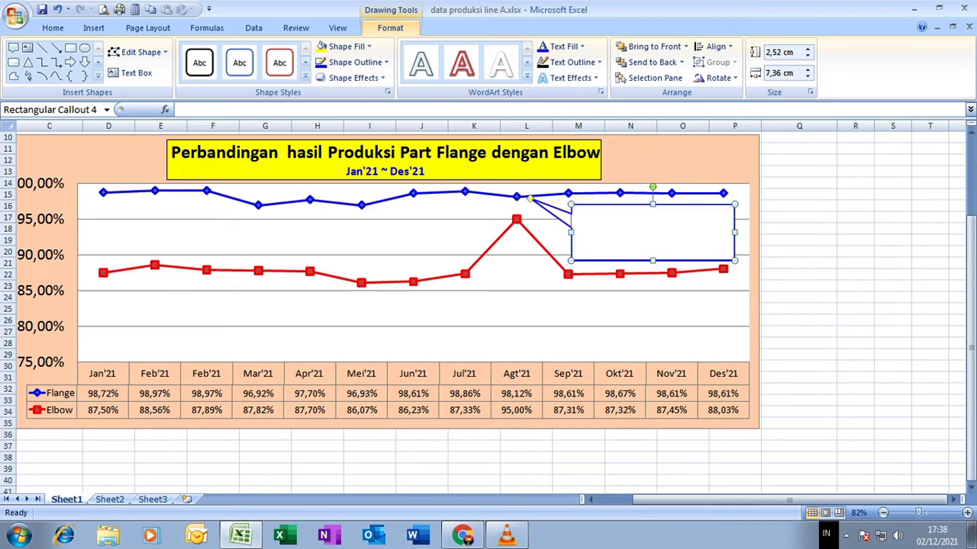
pyautogui.keyDown('ctrl'); pyautogui.scroll(4, 651, 234); pyautogui.keyUp('ctrl')
# Step: Type 'RASIO PRODUKSI PART FLANGE 98,33%' in the callout at size 16 bold, then delete 'RASIO PRODUKSI'
pyautogui.rightClick(580, 282)
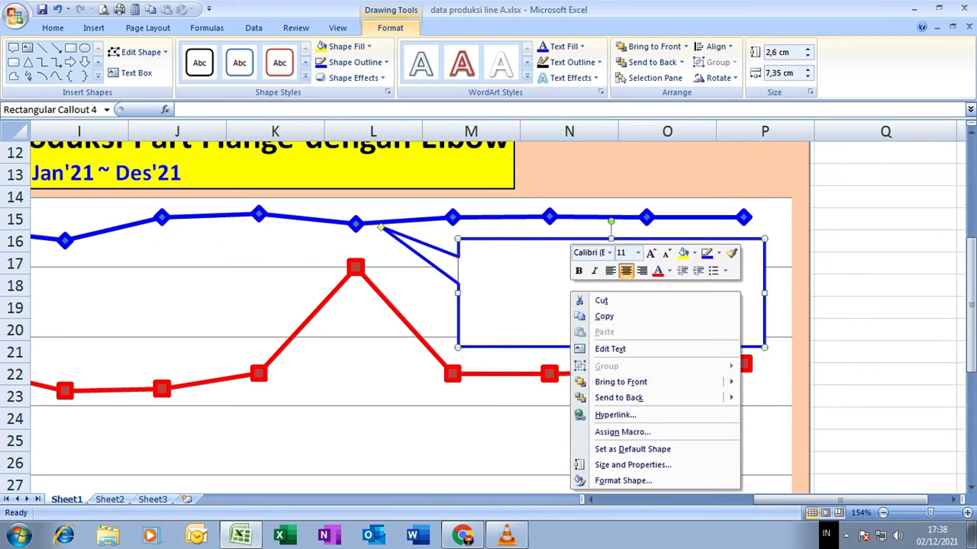
pyautogui.click(608, 346)
pyautogui.write('RATA-RATA')
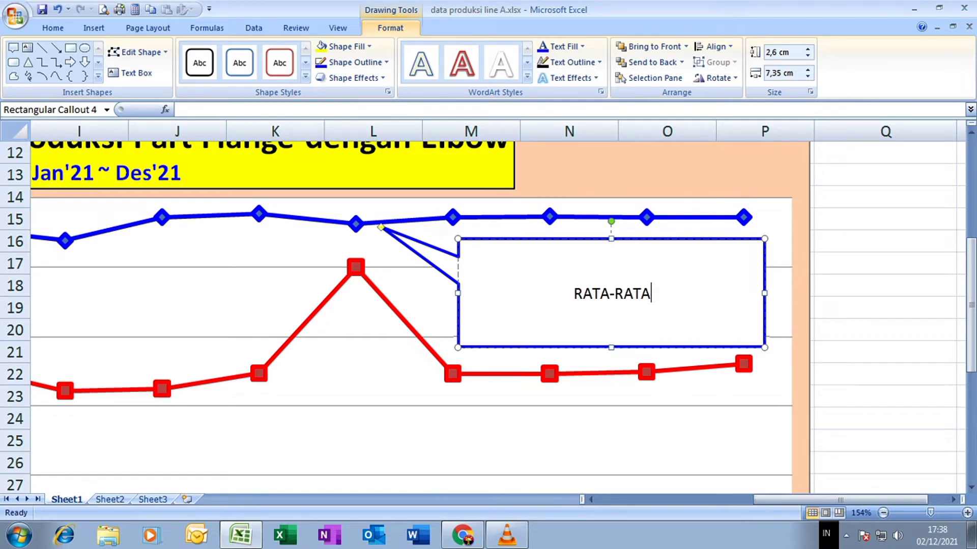
pyautogui.write('RASIO PRODUKSI PART')
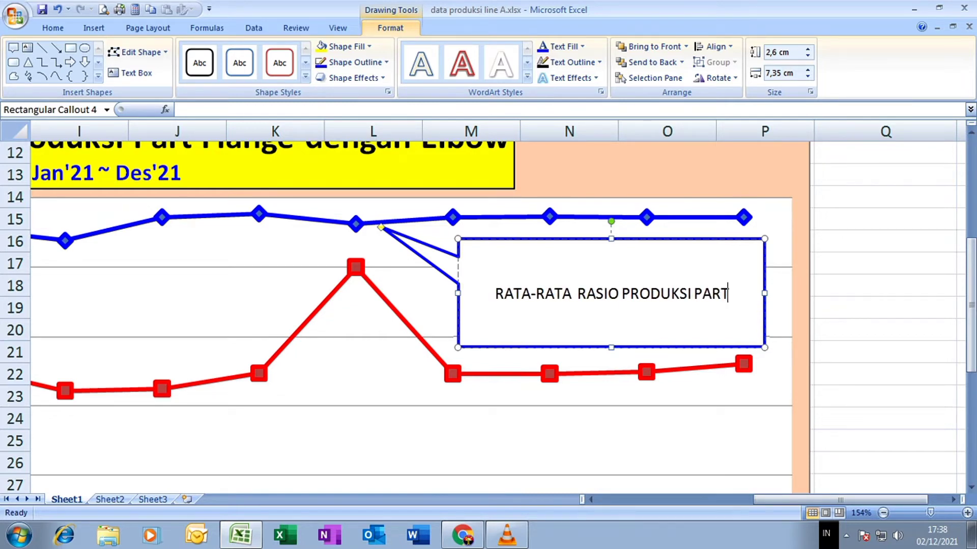
pyautogui.write(' FLANGE  98,33')
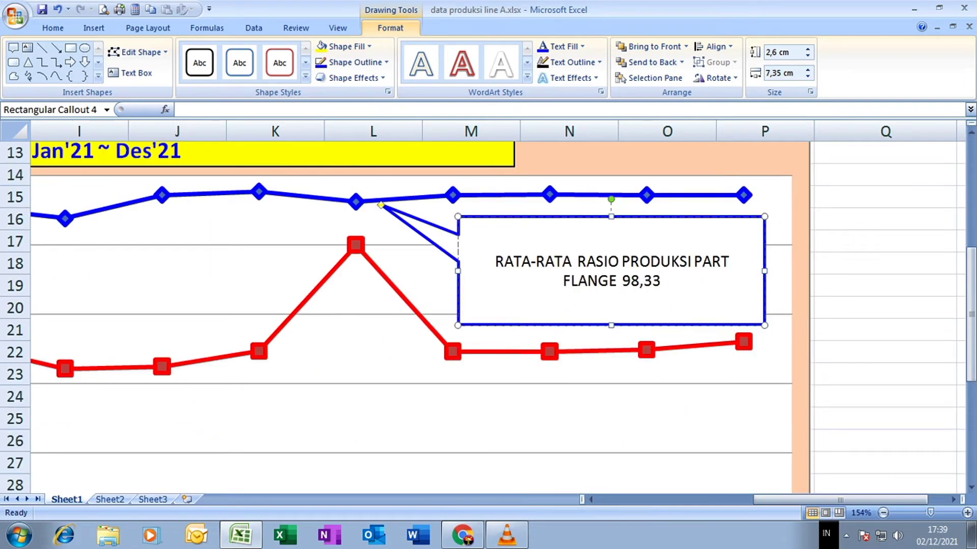
pyautogui.write('%')
pyautogui.click(52, 28)
pyautogui.click(209, 52)
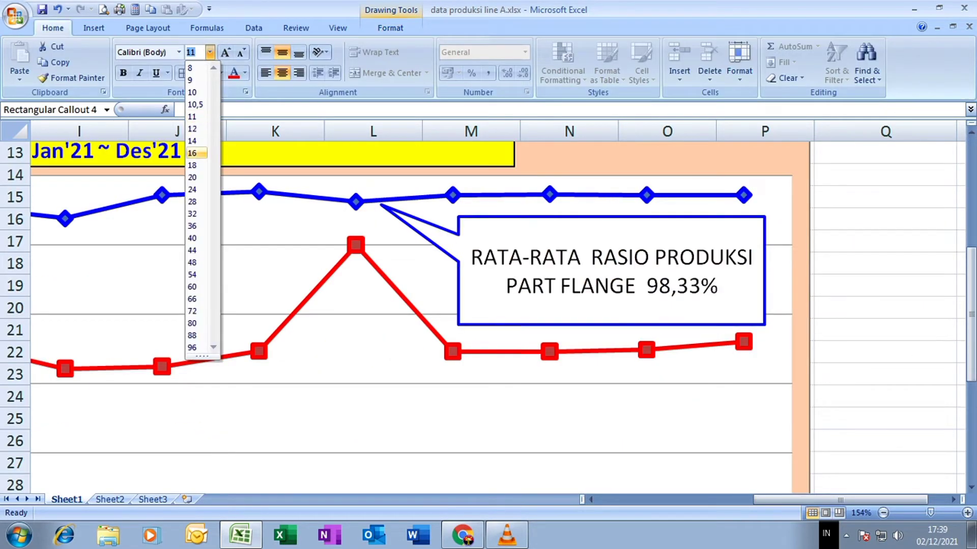
pyautogui.click(192, 152)
pyautogui.click(885, 329)
pyautogui.click(596, 272)
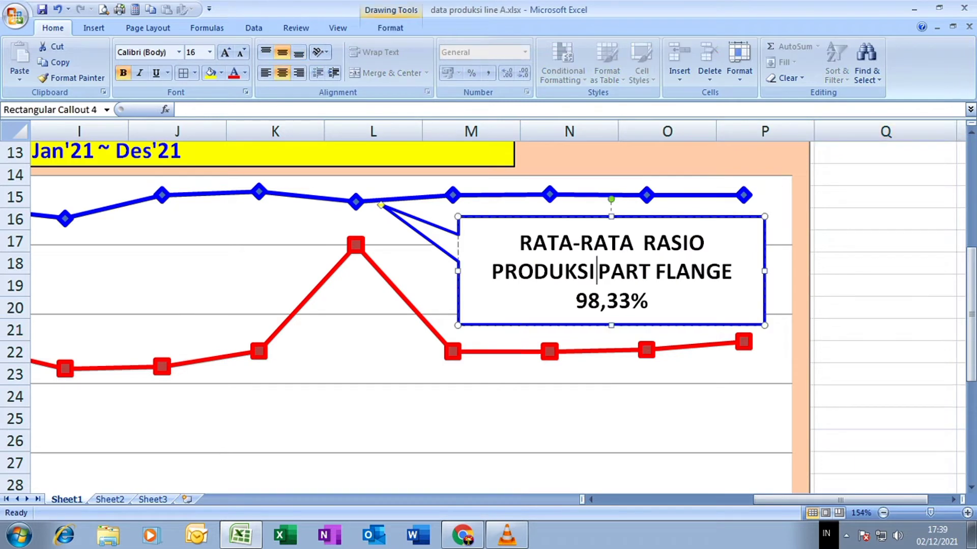
pyautogui.press('BackSpace')
pyautogui.press('BackSpace')
pyautogui.press('BackSpace')
pyautogui.press('BackSpace')
pyautogui.press('BackSpace')
pyautogui.press('BackSpace')
pyautogui.press('BackSpace')
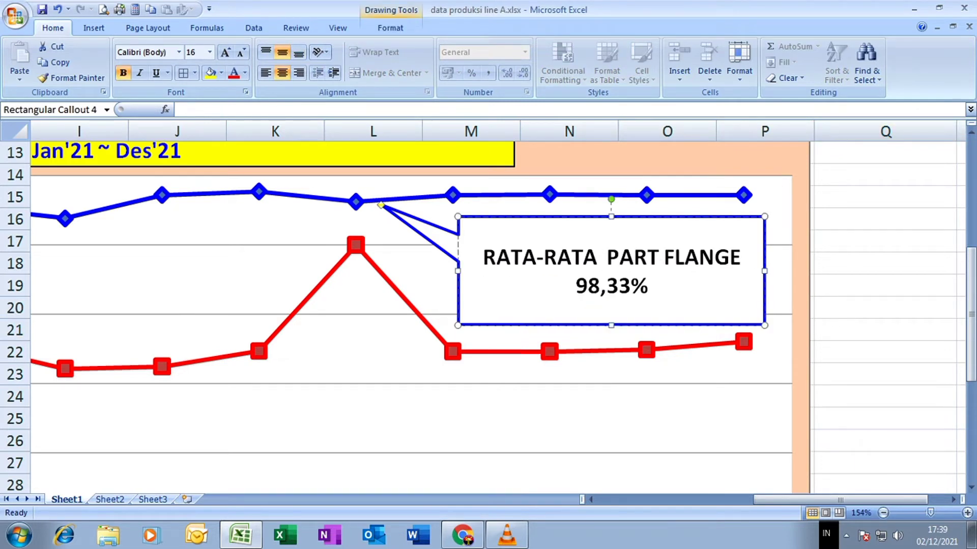
# Step: Finish the first callout's PRODUKTIVITAS text and duplicate the callout below, aimed at the Elbow line
pyautogui.write('PRODUKTIVITAS')
pyautogui.click(885, 330)
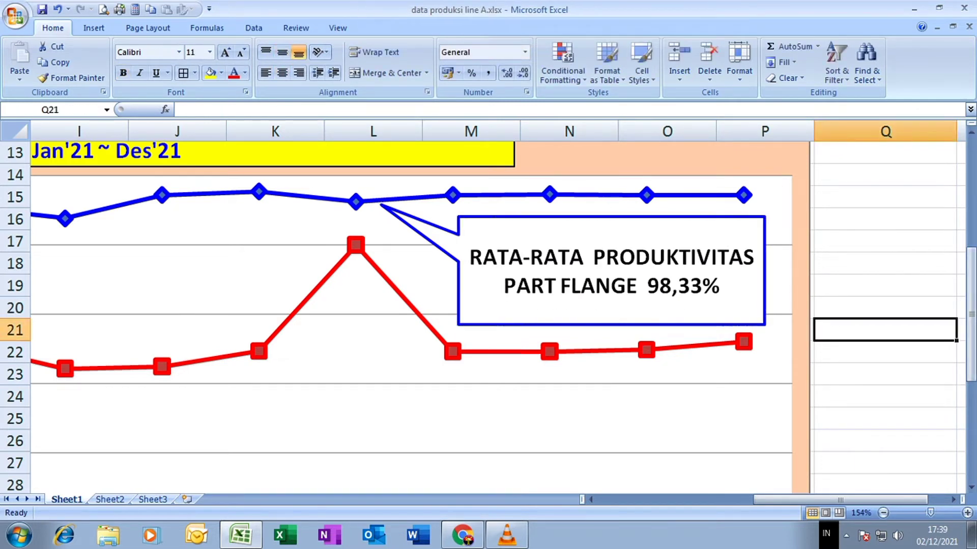
pyautogui.scroll(-1, 885, 330)
pyautogui.moveTo(611, 259); pyautogui.dragTo(556, 413)
pyautogui.scroll(3, 556, 413)
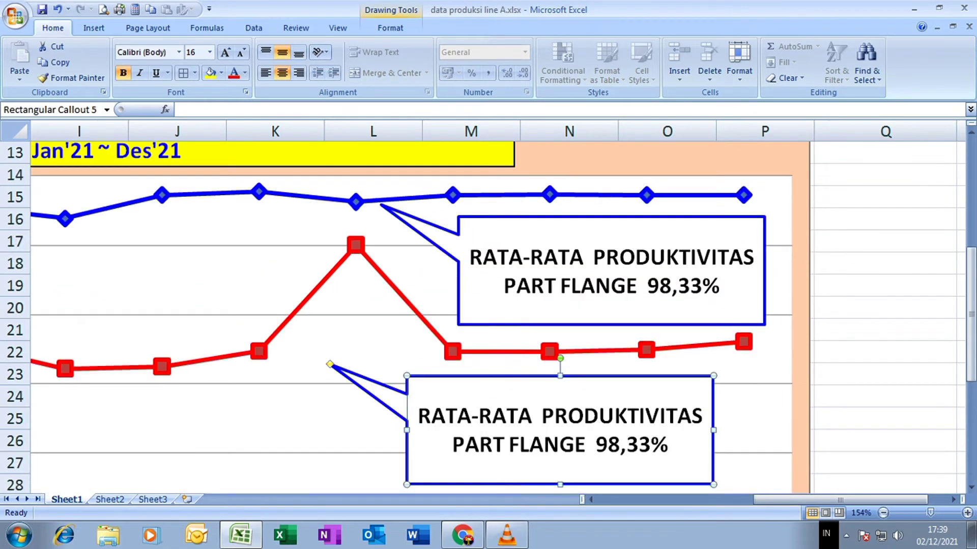
pyautogui.moveTo(839, 500)
pyautogui.mouseDown()
pyautogui.moveTo(685, 500)
pyautogui.moveTo(763, 500)
pyautogui.mouseUp()
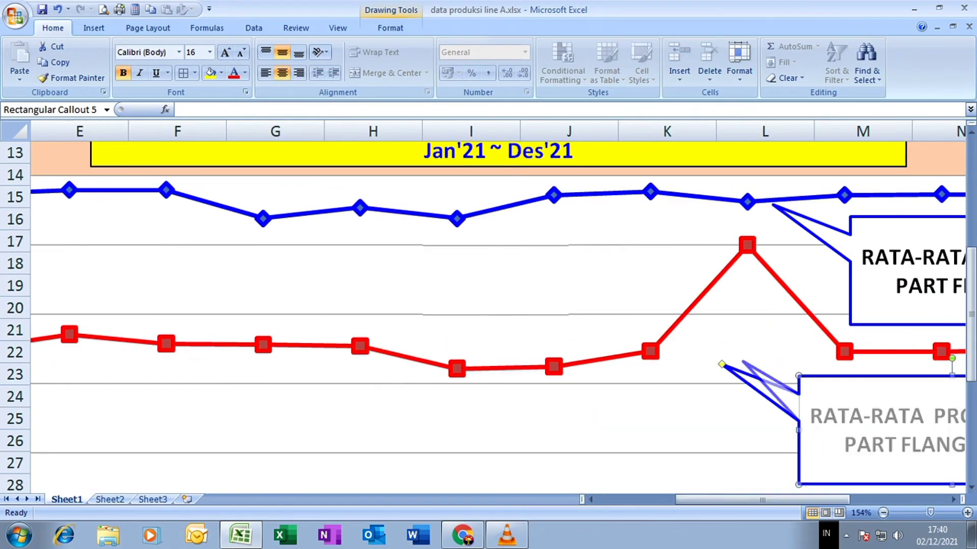
# Step: Give the lower callout a red outline, then check the Elbow average in cell Q9
pyautogui.click(390, 27)
pyautogui.click(386, 62)
pyautogui.click(330, 148)
pyautogui.scroll(-5, 489, 305)
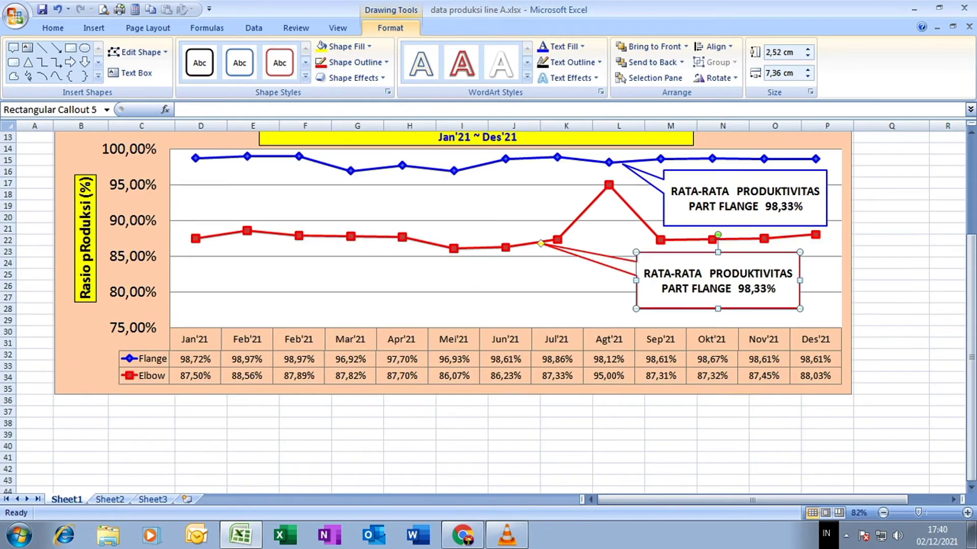
pyautogui.scroll(3, 916, 425)
pyautogui.scroll(2, 915, 425)
pyautogui.click(915, 425)
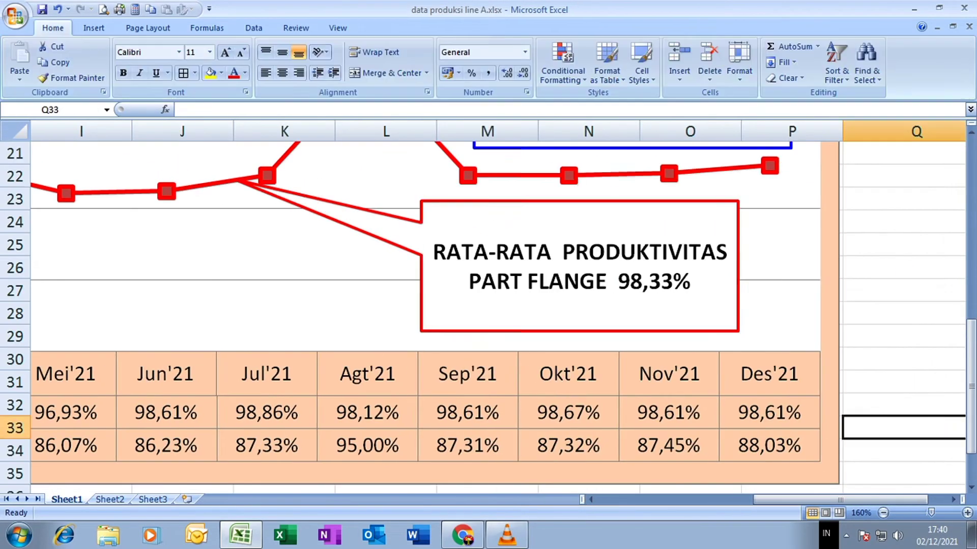
pyautogui.scroll(5, 916, 426)
pyautogui.scroll(-2, 850, 356)
pyautogui.scroll(1, 850, 357)
pyautogui.scroll(1, 849, 357)
pyautogui.click(849, 356)
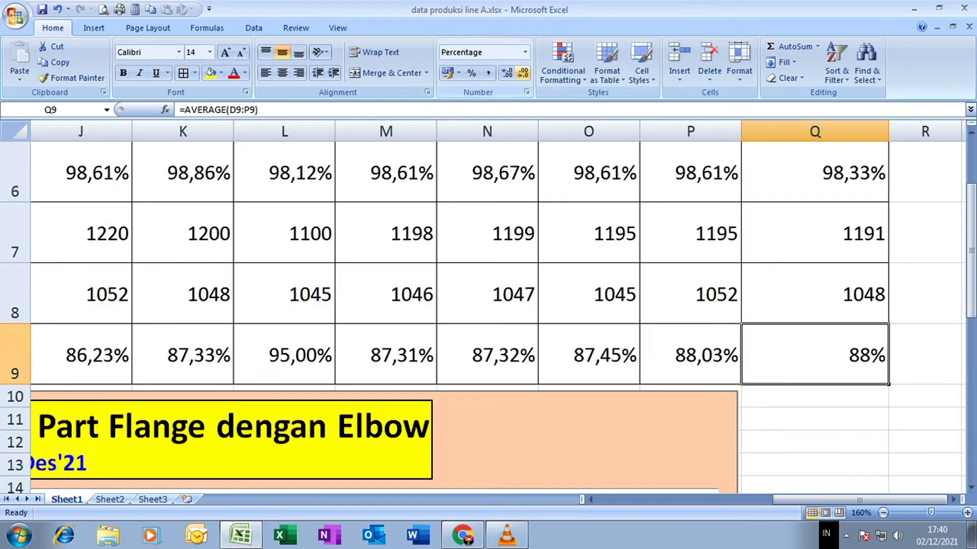
pyautogui.scroll(-7, 849, 357)
pyautogui.scroll(2, 488, 305)
# Step: Change the lower callout's text from FLANGE to ELBOW with the average 80,02%
pyautogui.doubleClick(465, 281)
pyautogui.press('BackSpace')
pyautogui.write('ELB')
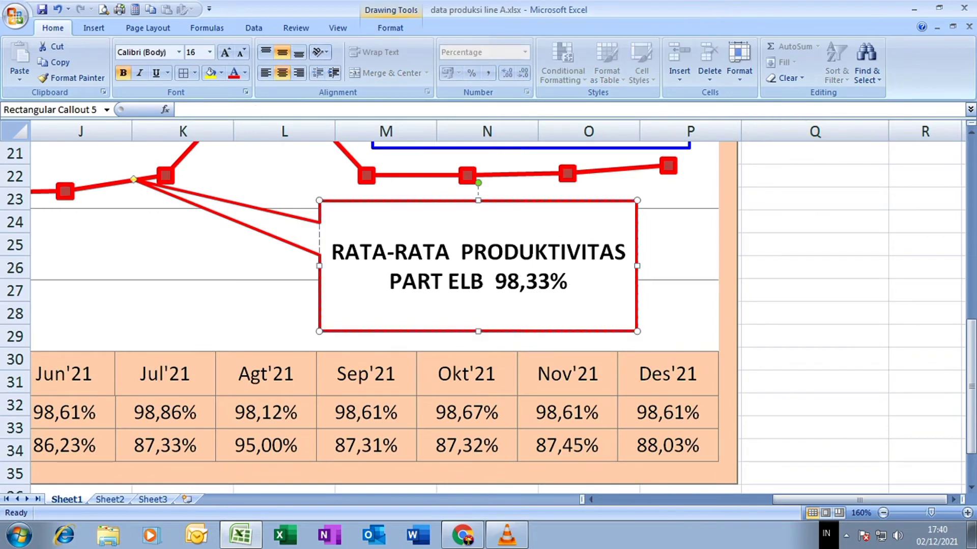
pyautogui.write('OW')
pyautogui.press('Delete')
pyautogui.press('Delete')
pyautogui.write('80')
pyautogui.press('Right')
pyautogui.press('Delete')
pyautogui.press('Delete')
pyautogui.write('0')
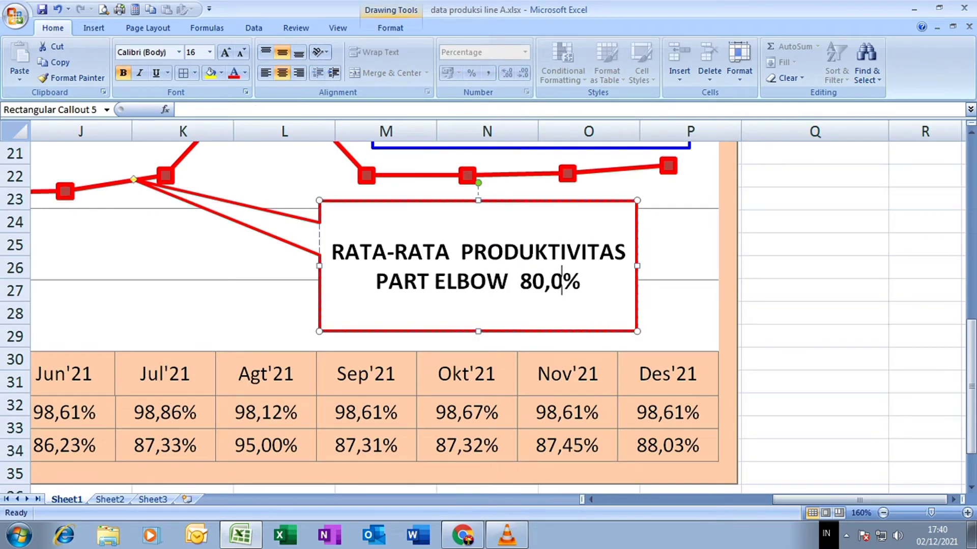
pyautogui.write('2')
pyautogui.keyDown('ctrl'); pyautogui.scroll(-5, 489, 305); pyautogui.keyUp('ctrl')
pyautogui.scroll(-1, 488, 305)
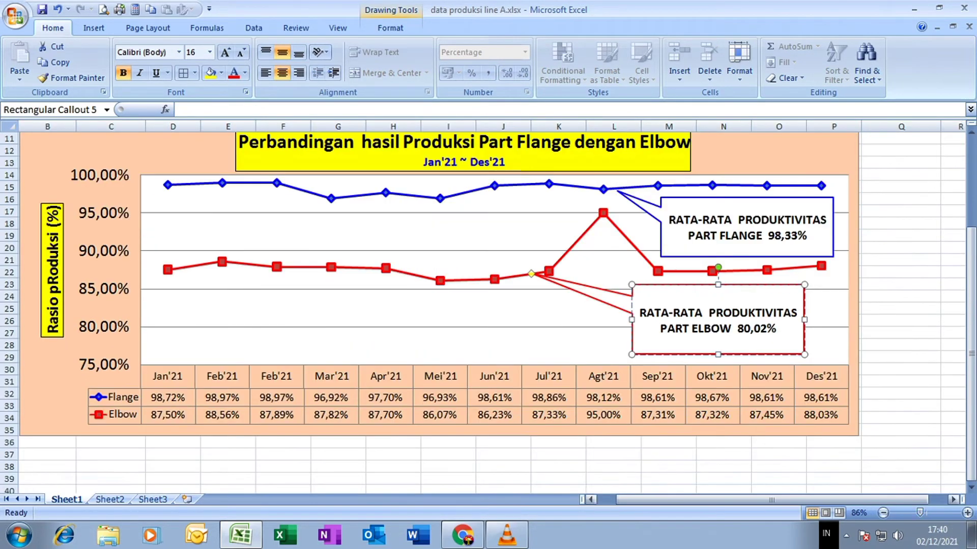
pyautogui.scroll(1, 488, 305)
pyautogui.click(933, 399)
pyautogui.hotkey('alt', 'n')
# Step: Draw a tall, narrow up arrow and move it to the chart's left edge
pyautogui.press('s')
pyautogui.press('h')
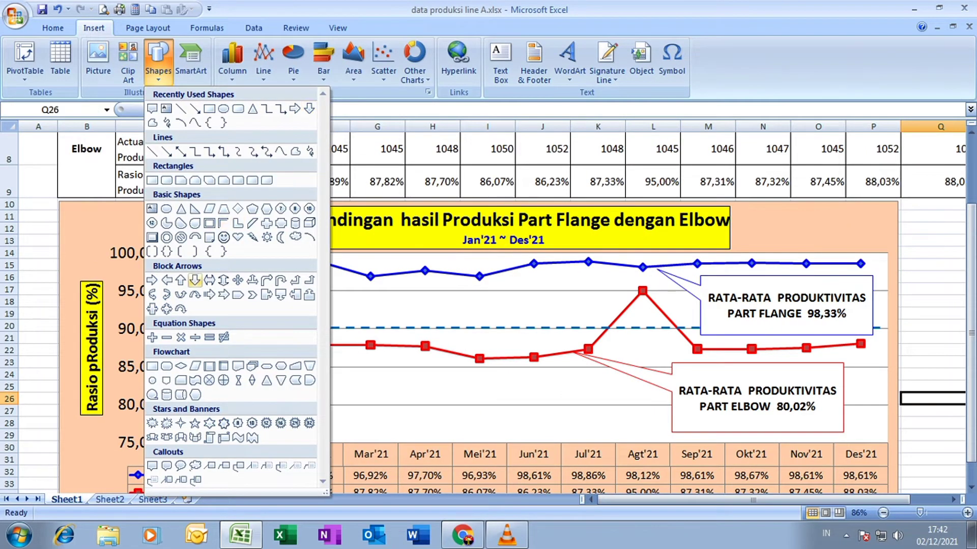
pyautogui.press('Return')
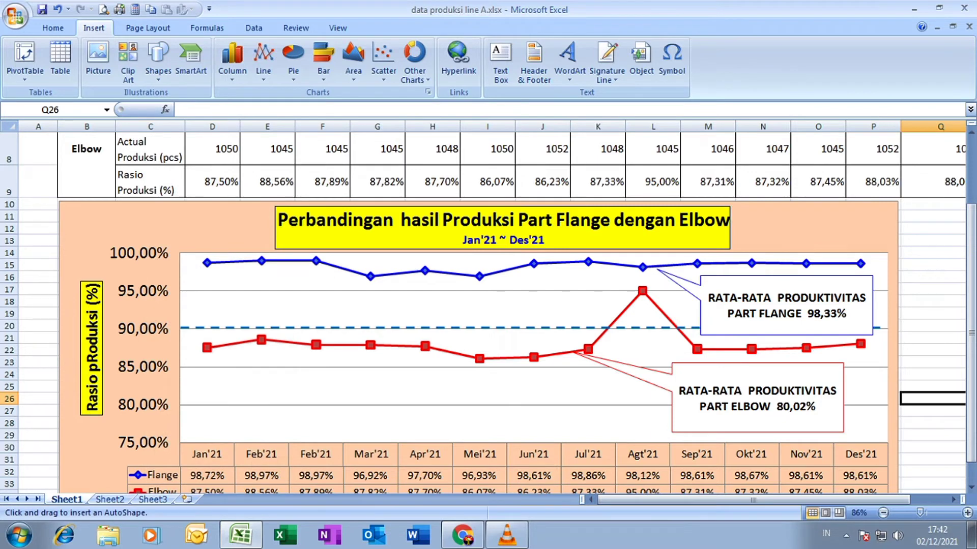
pyautogui.moveTo(257, 316); pyautogui.dragTo(243, 323)
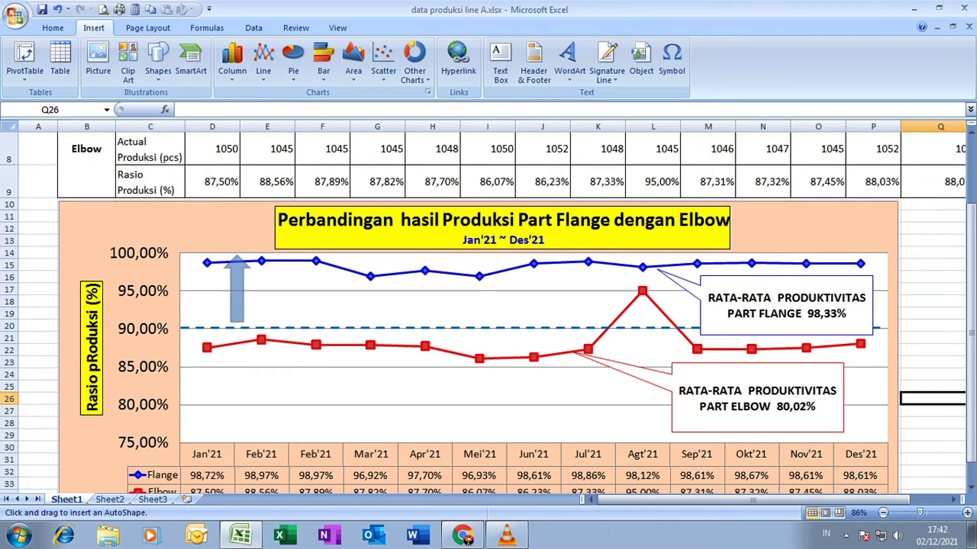
pyautogui.moveTo(238, 290); pyautogui.dragTo(194, 290)
# Step: Apply a blue shaded shape style to the up arrow
pyautogui.click(306, 76)
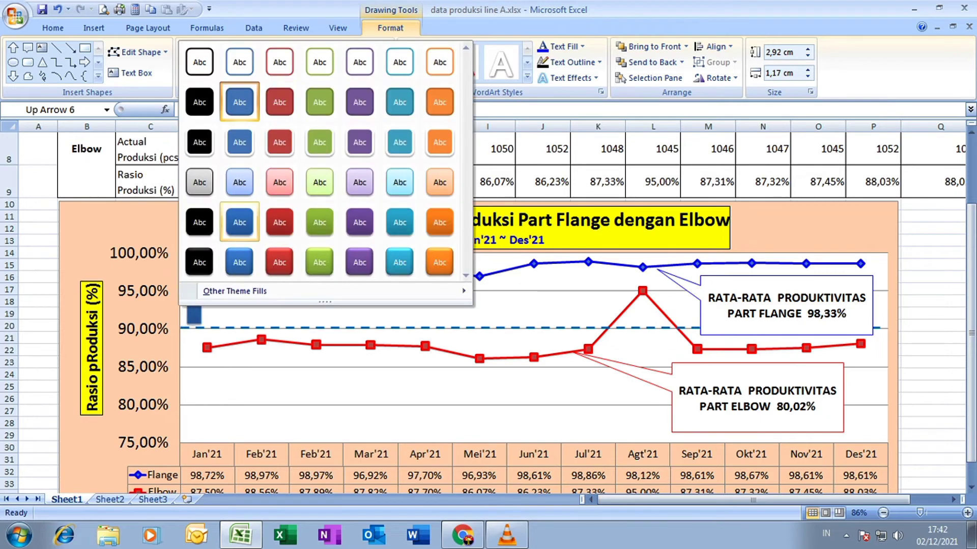
pyautogui.click(239, 229)
pyautogui.press('Escape')
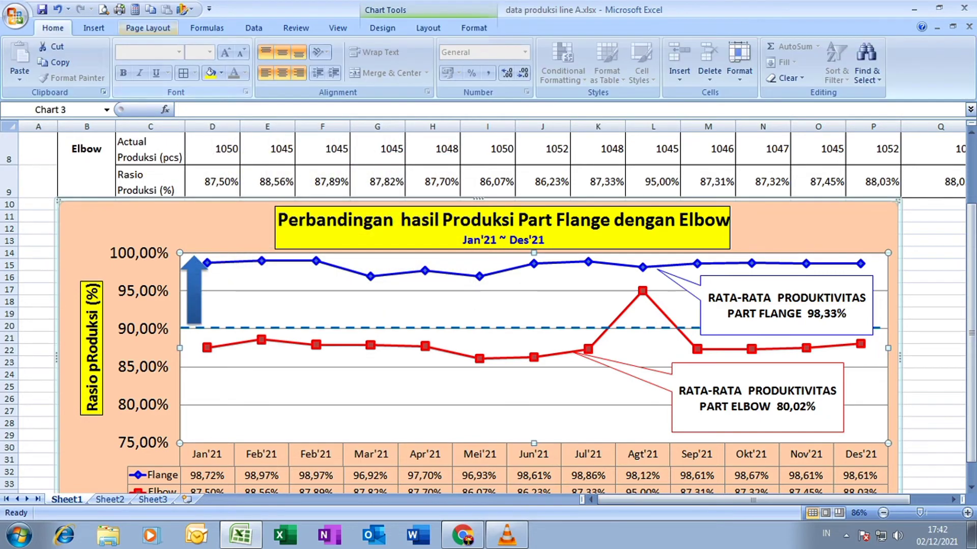
pyautogui.click(93, 28)
pyautogui.click(500, 61)
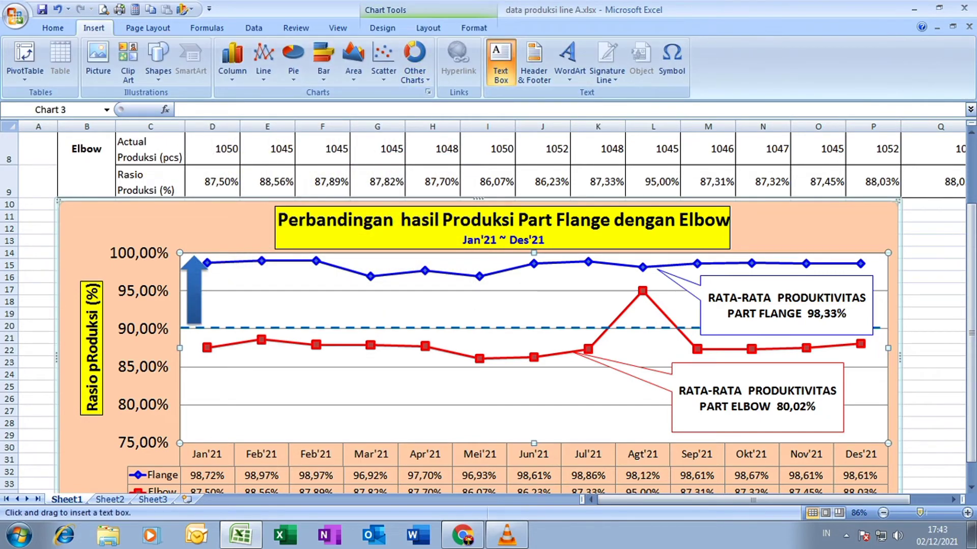
# Step: Draw and widen the TARGET PRODUKSI 90 % ~ 100 % text box above the target line
pyautogui.keyDown('ctrl'); pyautogui.scroll(2, 257, 245); pyautogui.keyUp('ctrl')
pyautogui.moveTo(257, 244); pyautogui.dragTo(330, 318)
pyautogui.write('TARGET PRODUKSI  90 % ~ 100  %')
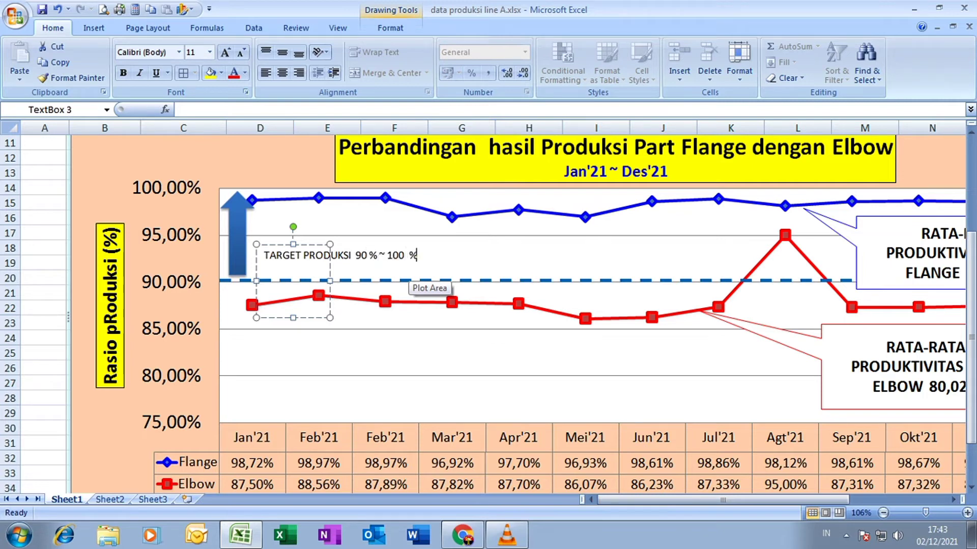
pyautogui.moveTo(330, 280); pyautogui.dragTo(449, 281)
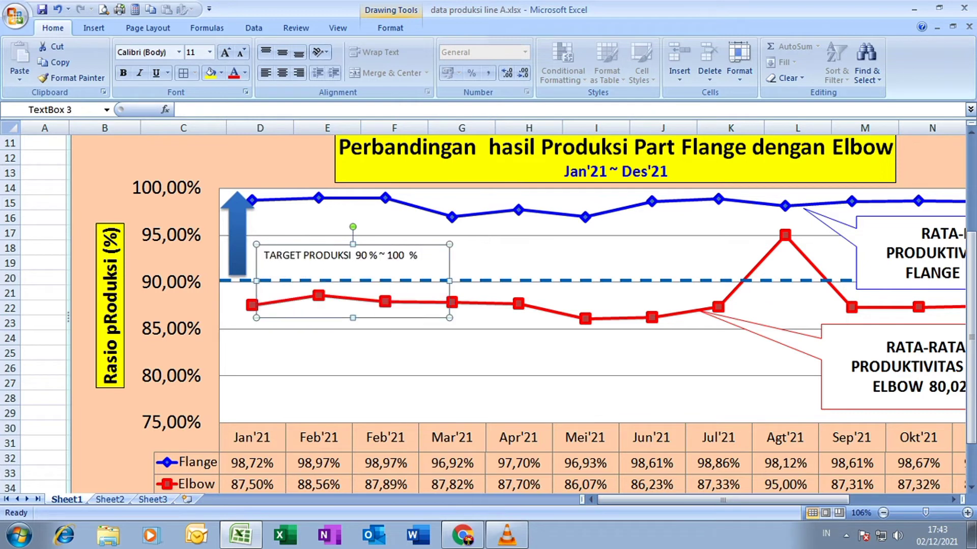
pyautogui.click(416, 256)
# Step: Make the target label bold at size 28, trying blue before settling on black text
pyautogui.click(123, 73)
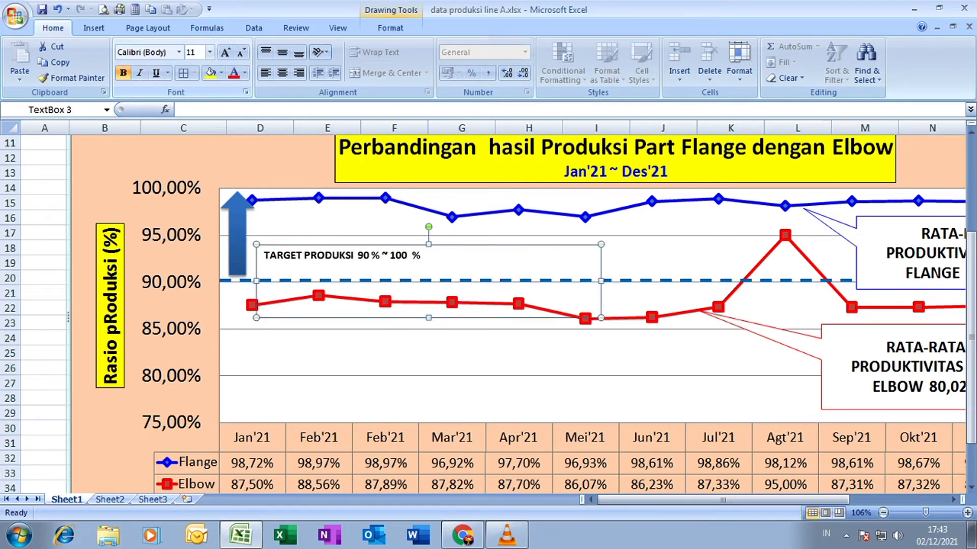
pyautogui.click(210, 51)
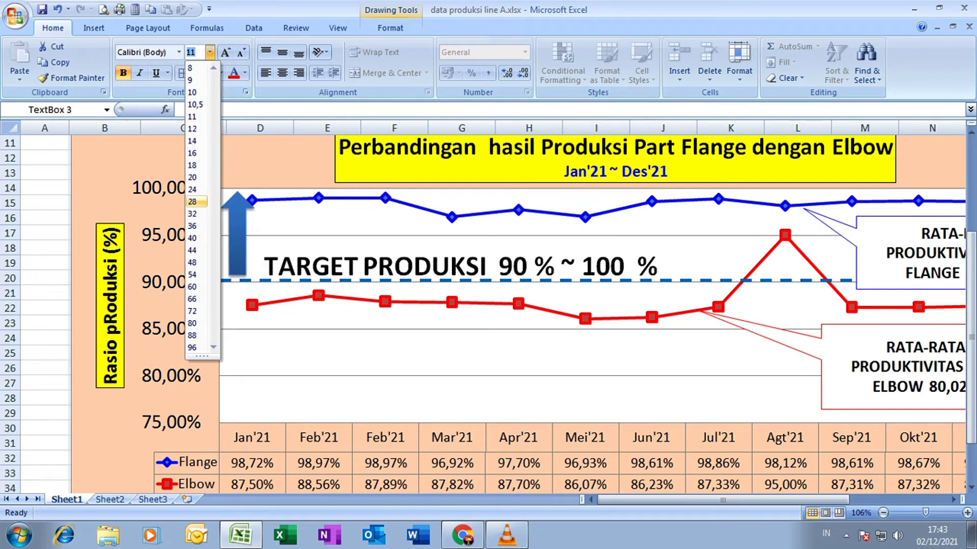
pyautogui.click(196, 202)
pyautogui.click(246, 73)
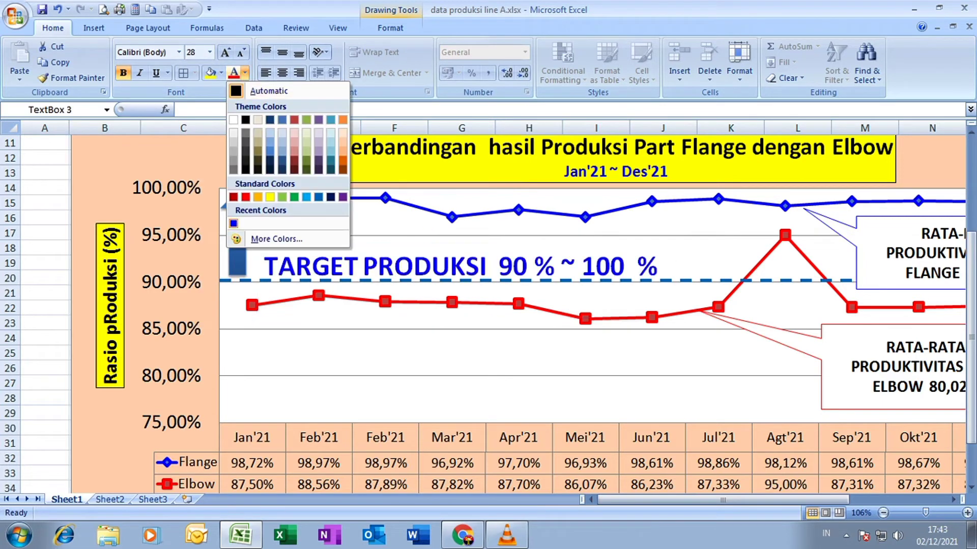
pyautogui.click(318, 197)
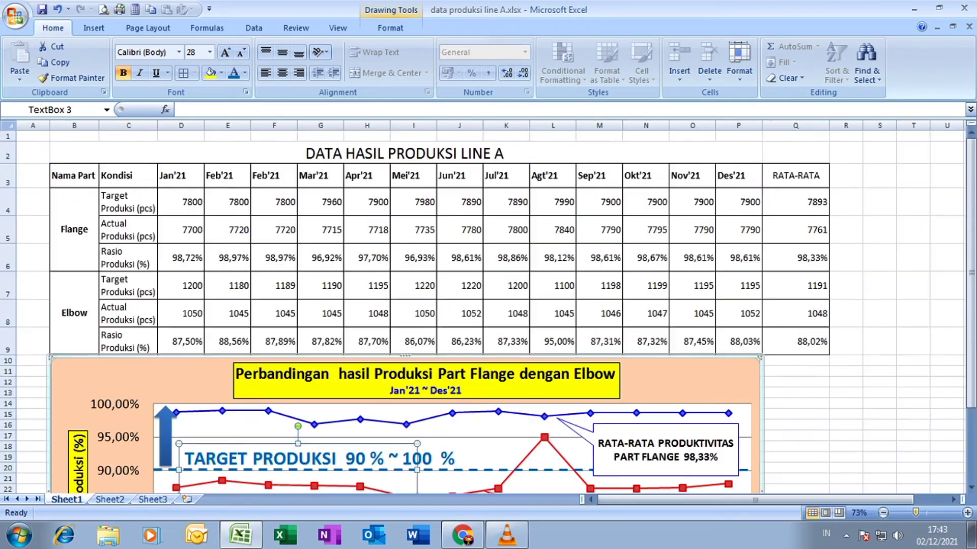
pyautogui.moveTo(925, 513); pyautogui.dragTo(916, 513)
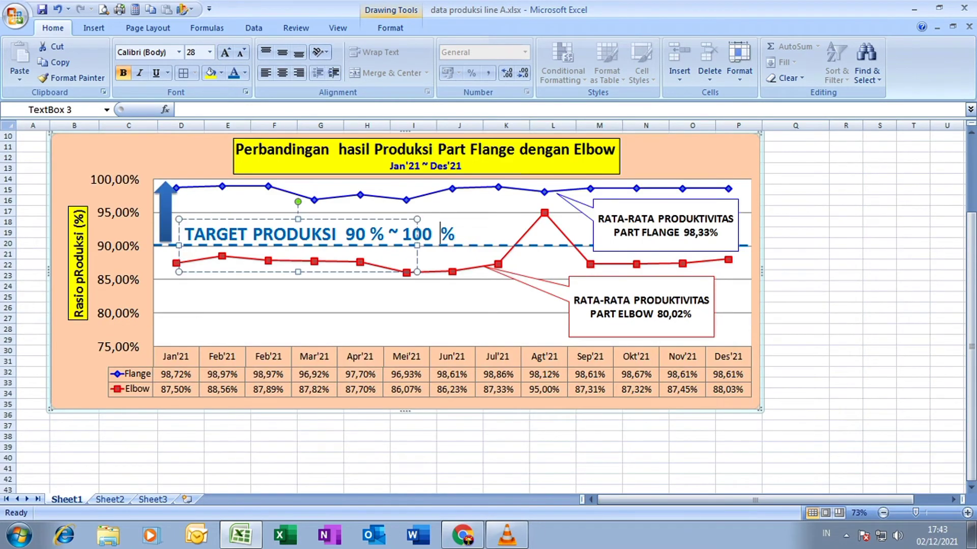
pyautogui.moveTo(188, 234); pyautogui.dragTo(458, 234)
pyautogui.click(245, 72)
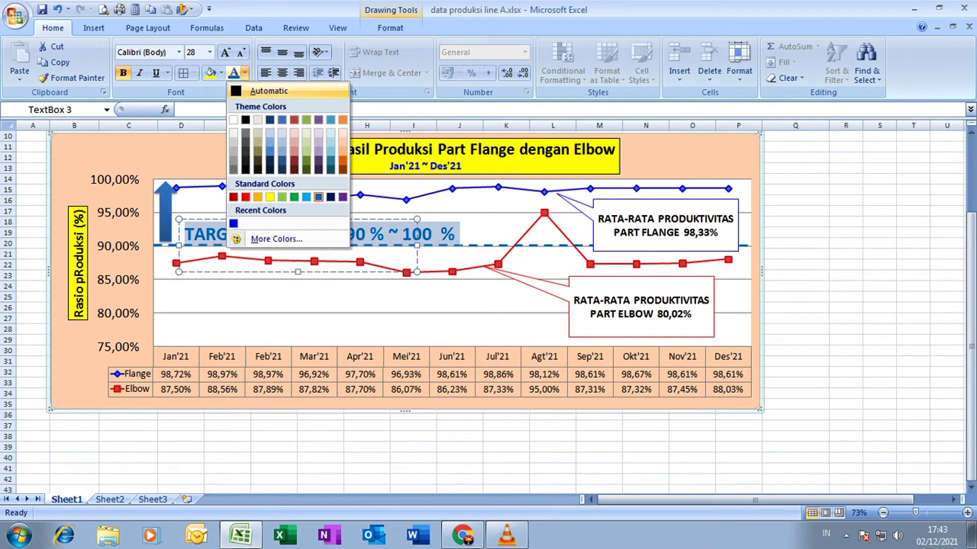
pyautogui.click(245, 120)
pyautogui.click(846, 317)
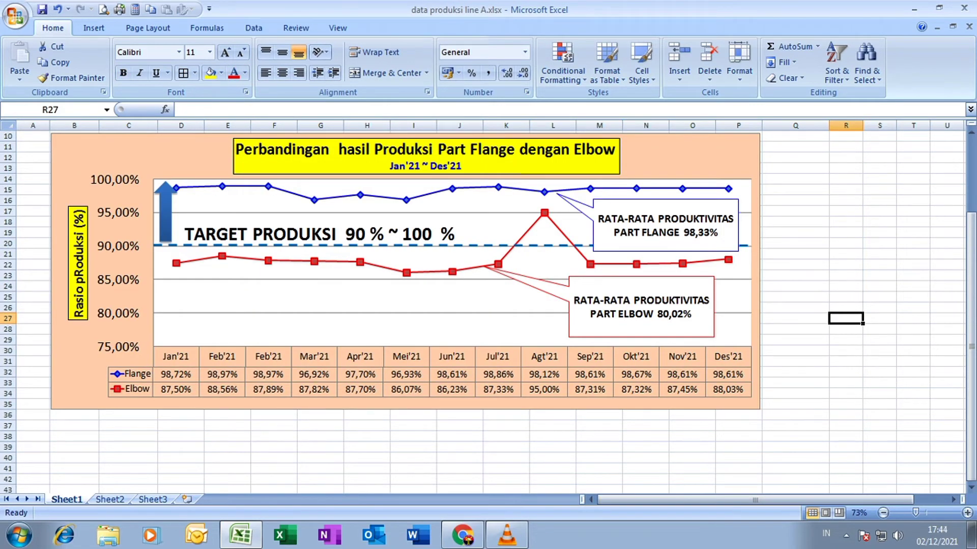
# Step: Add a text box below the chart headed 'KESIMPULAN :'
pyautogui.click(94, 27)
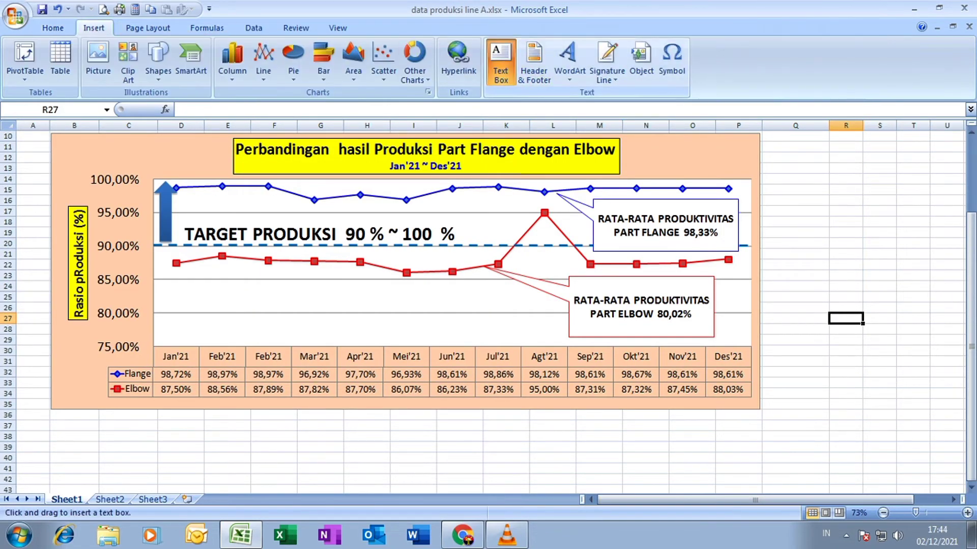
pyautogui.click(500, 61)
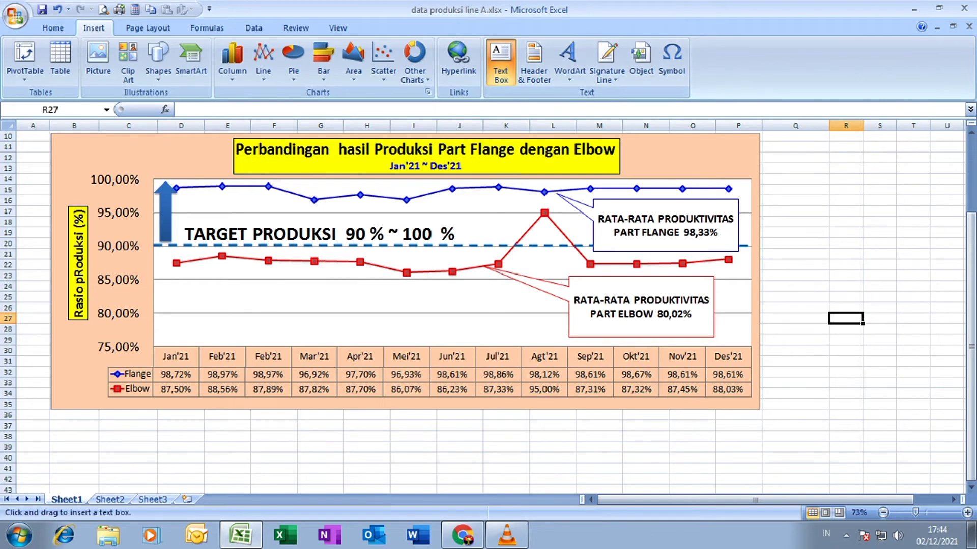
pyautogui.click(90, 428)
pyautogui.scroll(1, 489, 305)
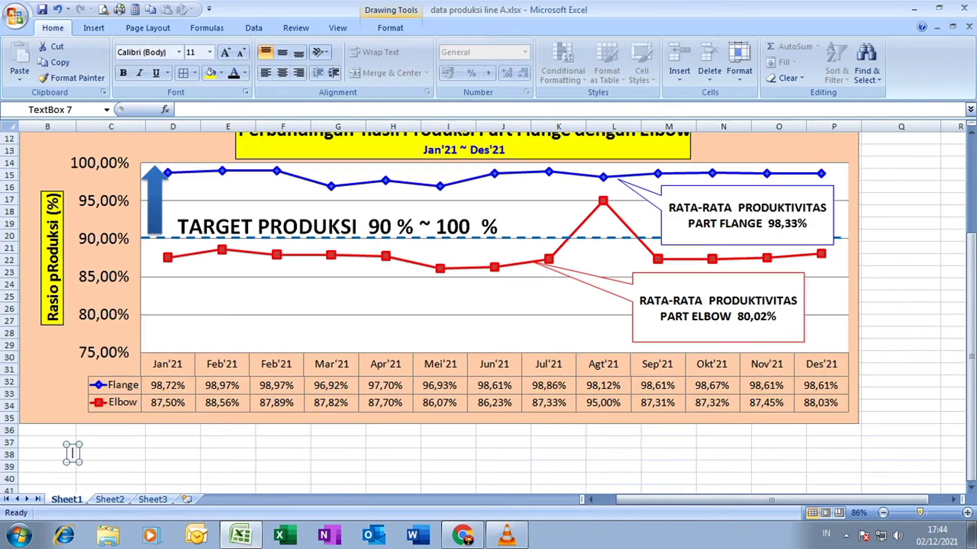
pyautogui.scroll(3, 72, 452)
pyautogui.scroll(3, 73, 452)
pyautogui.write('k')
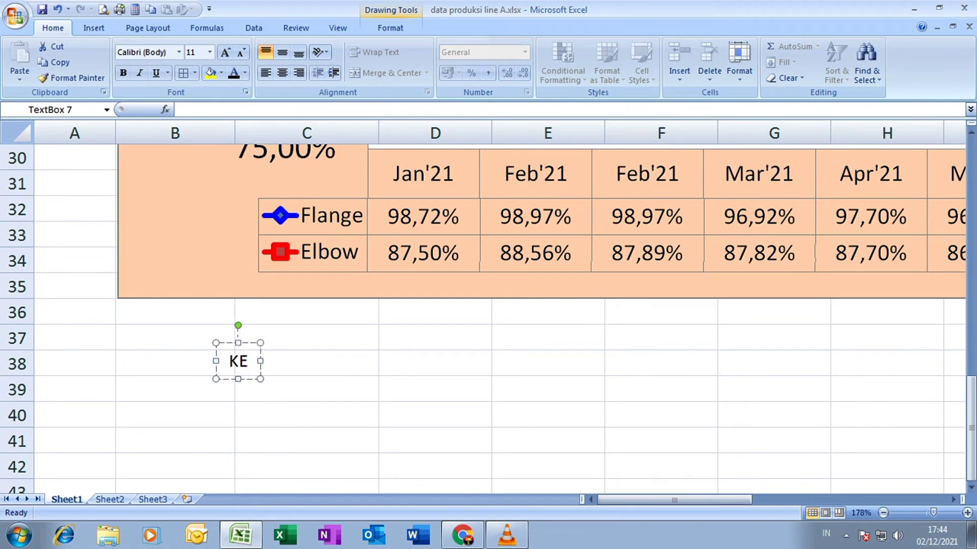
pyautogui.scroll(7, 488, 305)
pyautogui.write('SIMPULAN D')
pyautogui.press('BackSpace')
pyautogui.write(':')
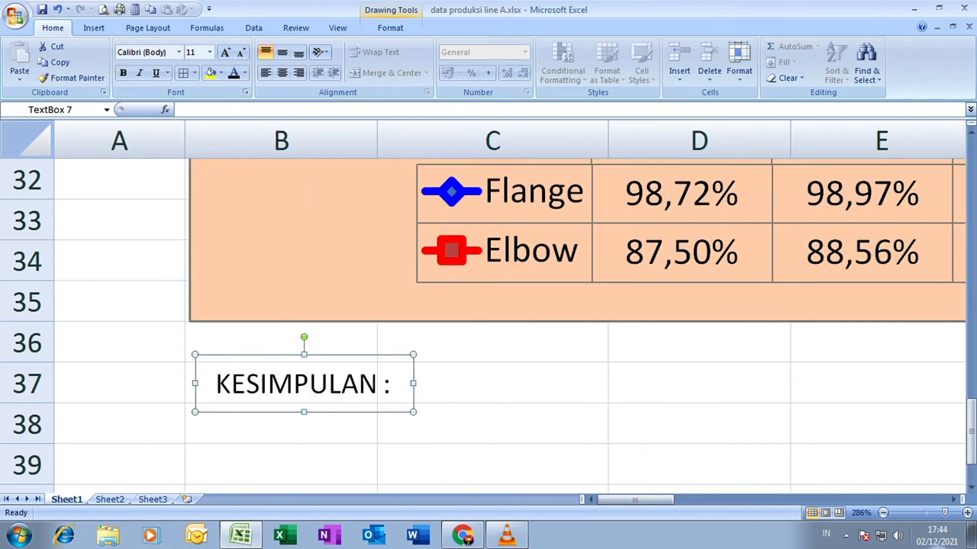
pyautogui.scroll(4, 489, 305)
# Step: Enlarge the text and add 'BERDASARKAN GRAFIK LINE DI ATAS' and the Flange target point
pyautogui.hotkey('ctrl', 'shift', '.')
pyautogui.hotkey('ctrl', 'shift', '.')
pyautogui.hotkey('ctrl', 'shift', '.')
pyautogui.write('BERDASARKAN GR')
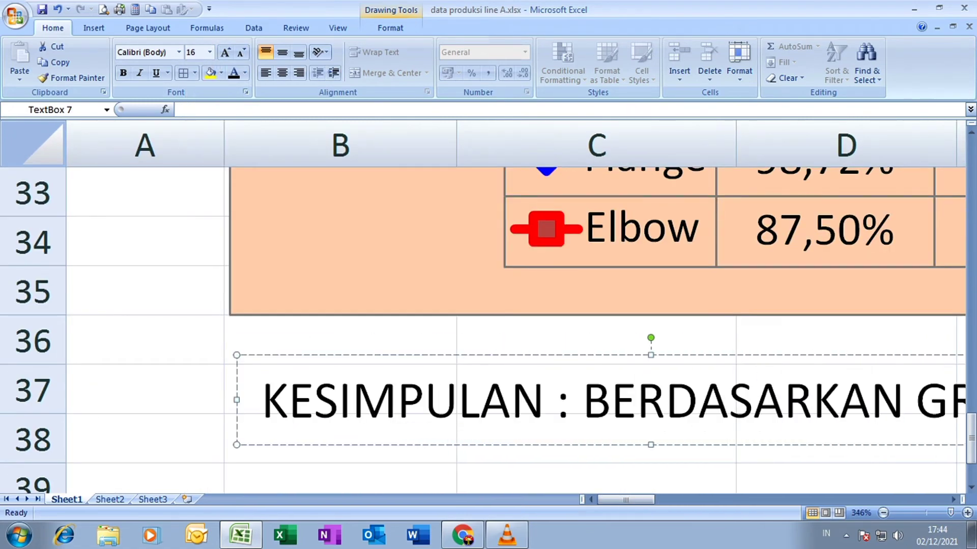
pyautogui.write('AFIK')
pyautogui.scroll(-8, 488, 306)
pyautogui.write('LINE DI ATAS')
pyautogui.press('Return')
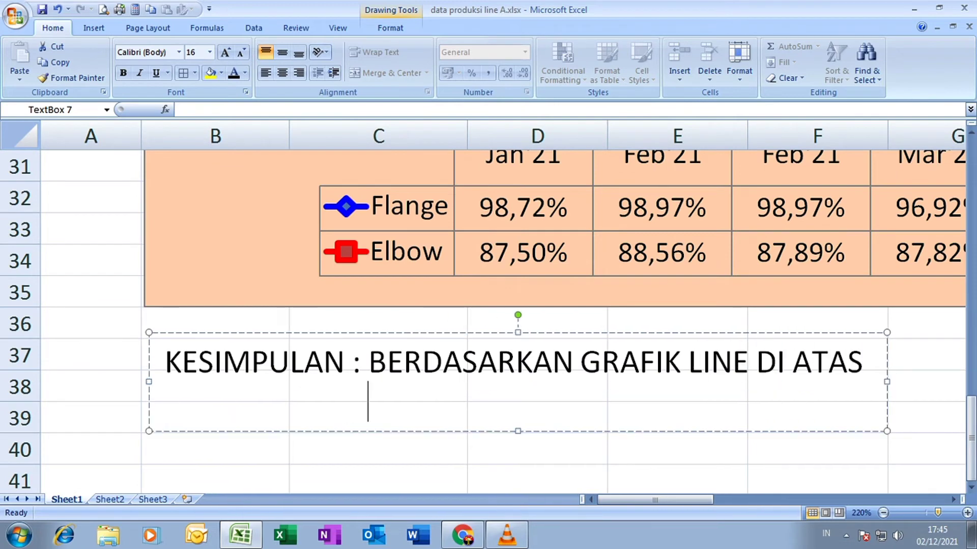
pyautogui.click(369, 362)
pyautogui.press('Return')
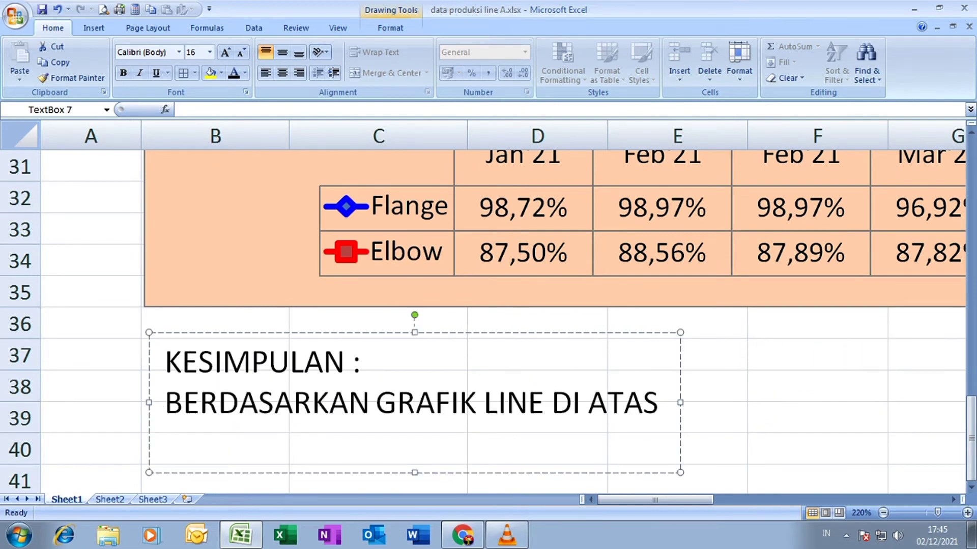
pyautogui.press('Return')
pyautogui.write('PRODUKSI PART F')
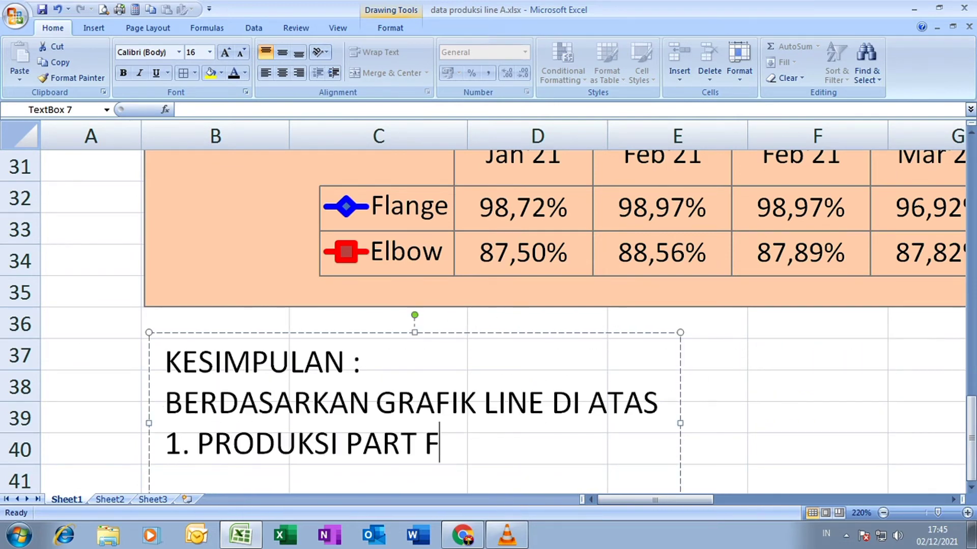
pyautogui.write('LANGE SUDAH MENCAPAI TARGET YAN')
pyautogui.scroll(-3, 489, 305)
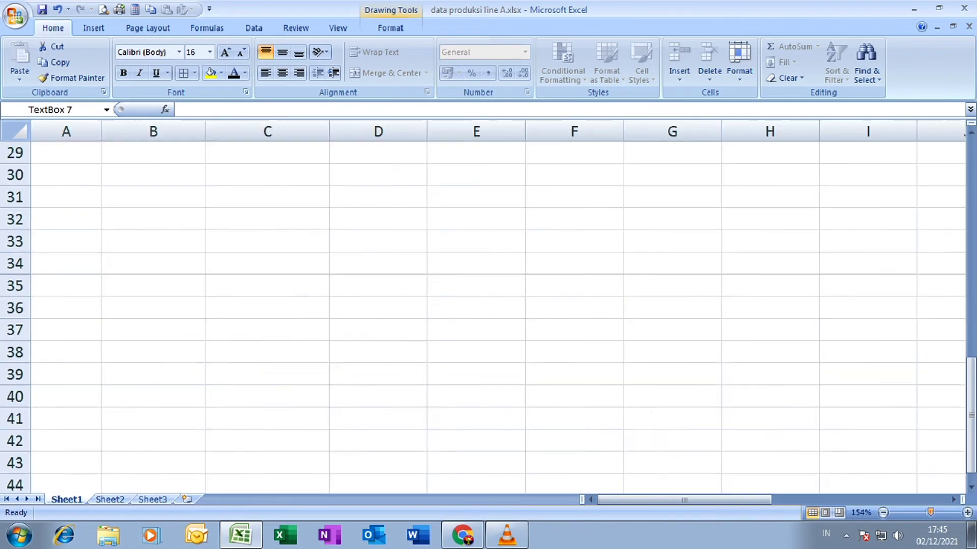
pyautogui.write('GE SUDAH MENCAPAI TARGET YANG')
# Step: Make the conclusion text bold and finish the Flange point with its target percentage
pyautogui.press('Escape')
pyautogui.click(245, 72)
pyautogui.click(123, 73)
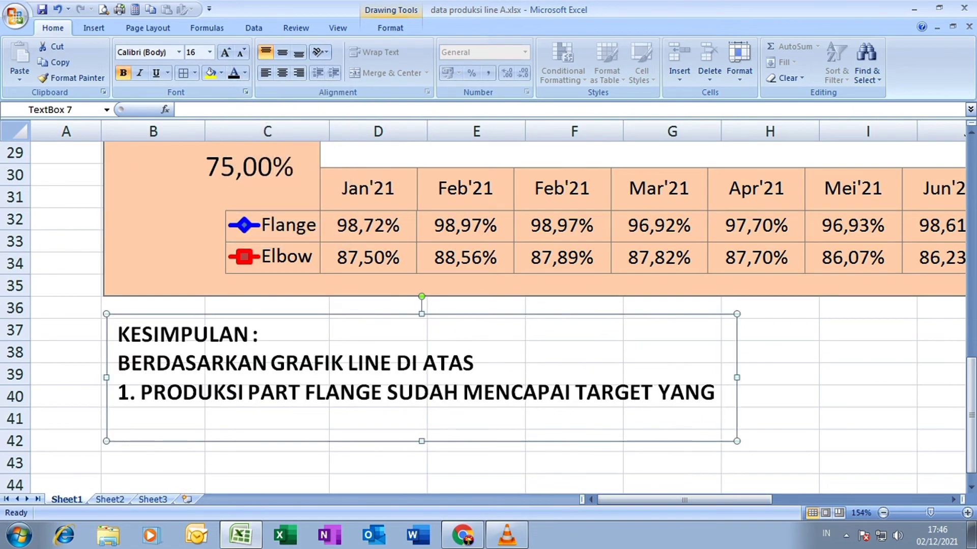
pyautogui.write('DITETAPKAN')
pyautogui.press('Return')
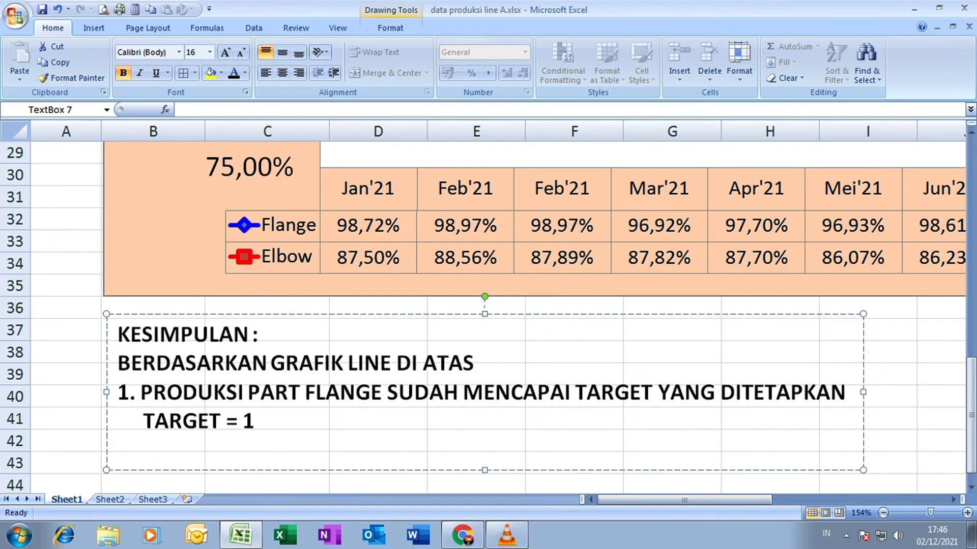
pyautogui.write('% ~ 100')
pyautogui.press('Return')
pyautogui.write('AKTUAL =')
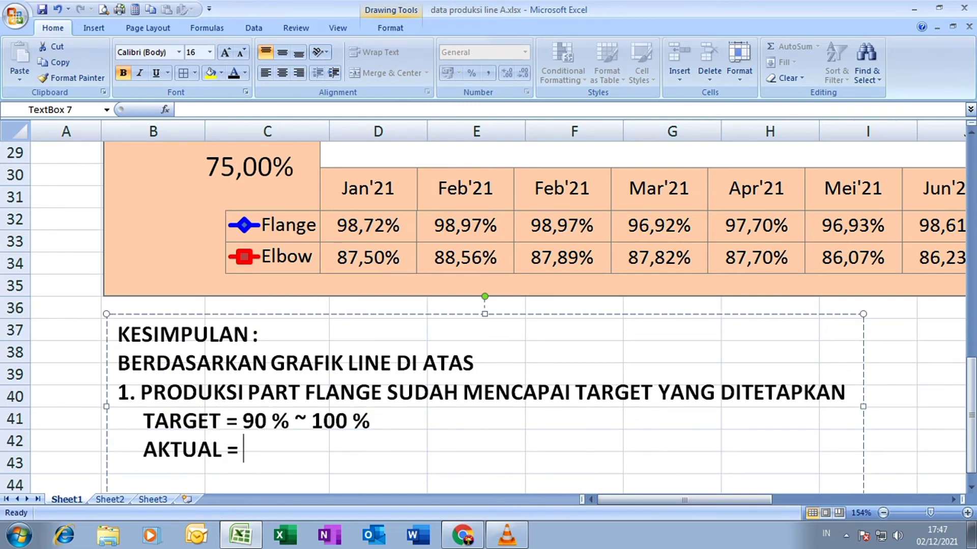
# Step: Add the Elbow point: target not reached, 90 % ~ 100 % range, ELBOW = 80,02 %
pyautogui.scroll(4, 498, 305)
pyautogui.scroll(-4, 499, 305)
pyautogui.write('2. PRODUKSI PART ELBOW BELUM ME')
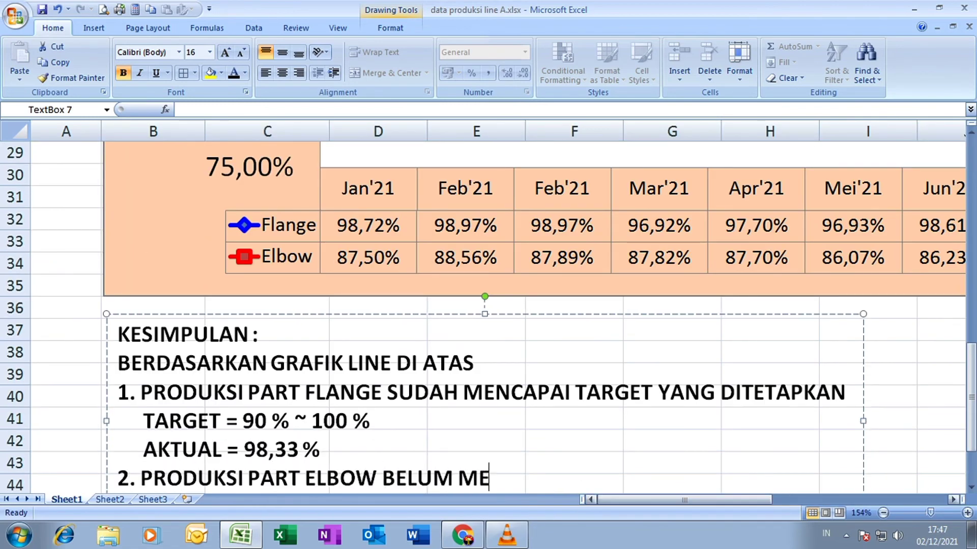
pyautogui.write('NCAPAI TARGET YANG DITETAPKAN')
pyautogui.press('Return')
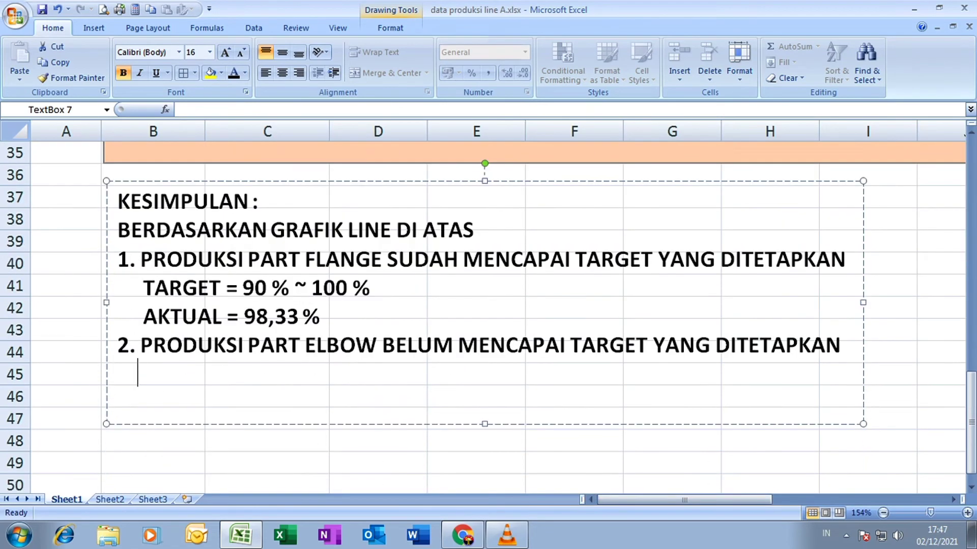
pyautogui.write('TARGET  = 90 % ~100 %')
pyautogui.press('Return')
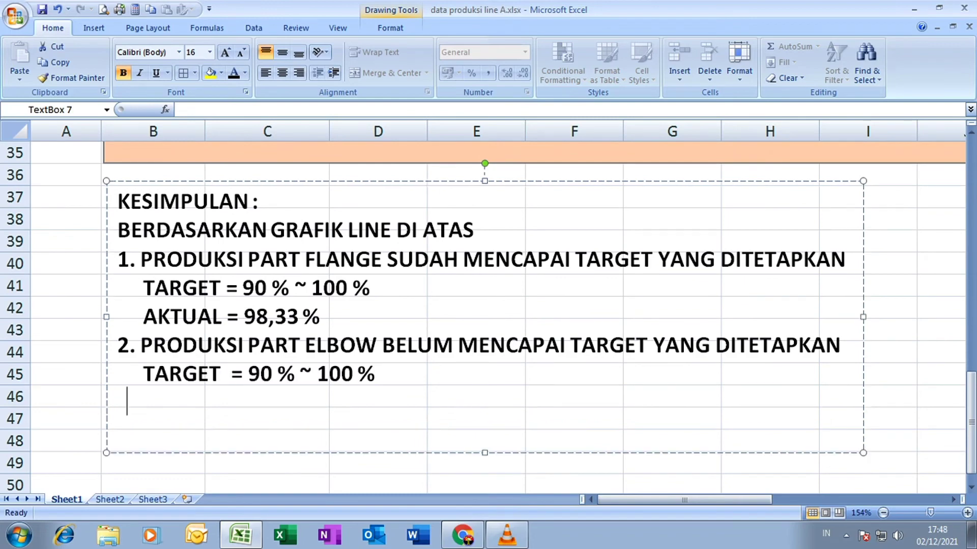
pyautogui.write('AKTUAL  = 80,02')
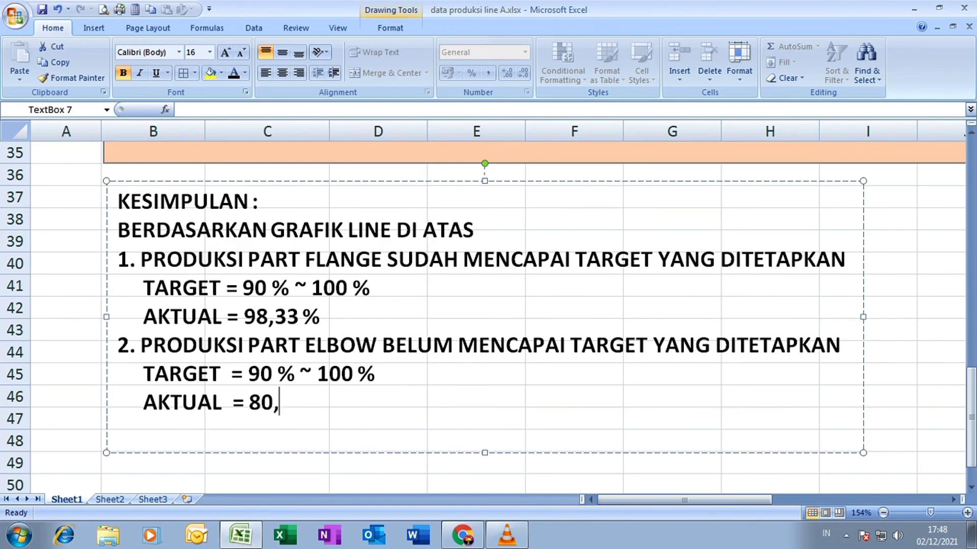
pyautogui.write(' %')
# Step: Colour SUDAH MENCAPAI TARGET blue and BELUM MENCAPAI TARGET red
pyautogui.moveTo(387, 259); pyautogui.dragTo(653, 259)
pyautogui.click(244, 72)
pyautogui.click(319, 197)
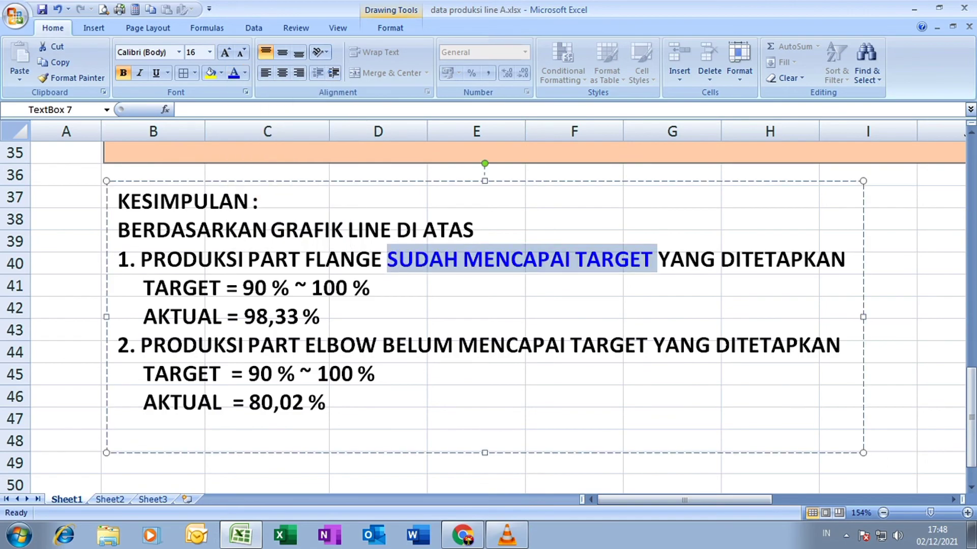
pyautogui.moveTo(382, 345); pyautogui.dragTo(651, 346)
pyautogui.click(245, 73)
pyautogui.scroll(3, 488, 305)
pyautogui.keyDown('ctrl'); pyautogui.scroll(-5, 488, 305); pyautogui.keyUp('ctrl')
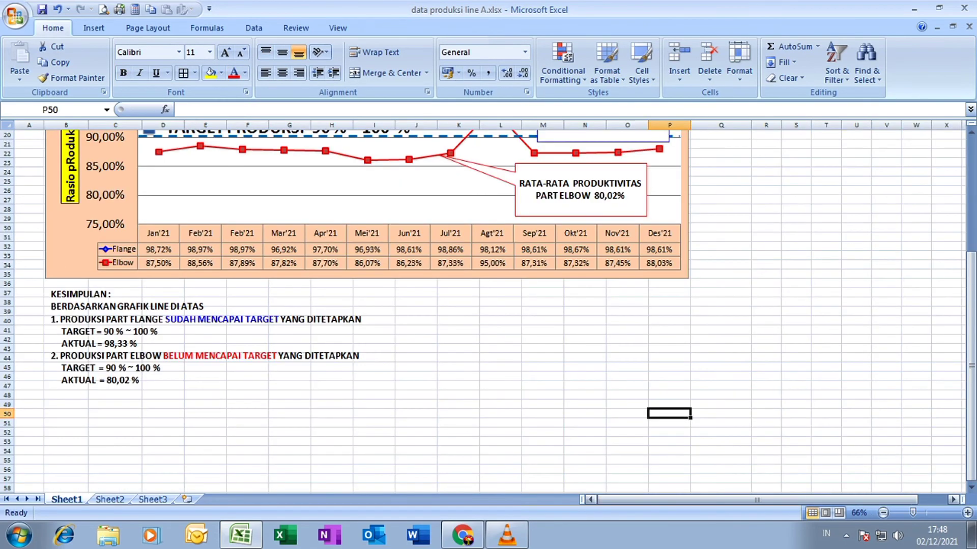
pyautogui.scroll(5, 489, 305)
pyautogui.scroll(-2, 488, 306)
pyautogui.scroll(-4, 488, 305)
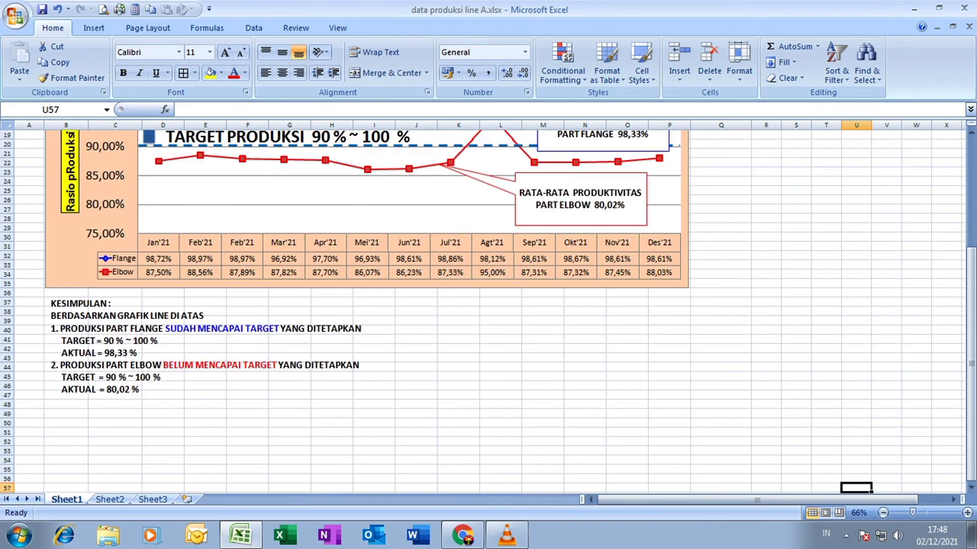
pyautogui.scroll(4, 488, 305)
pyautogui.scroll(1, 488, 305)
pyautogui.scroll(-3, 488, 305)
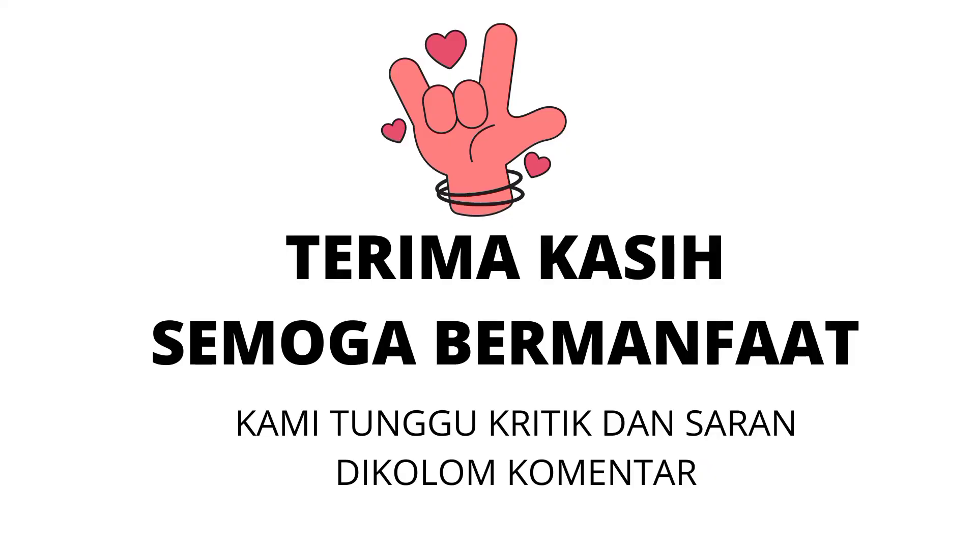